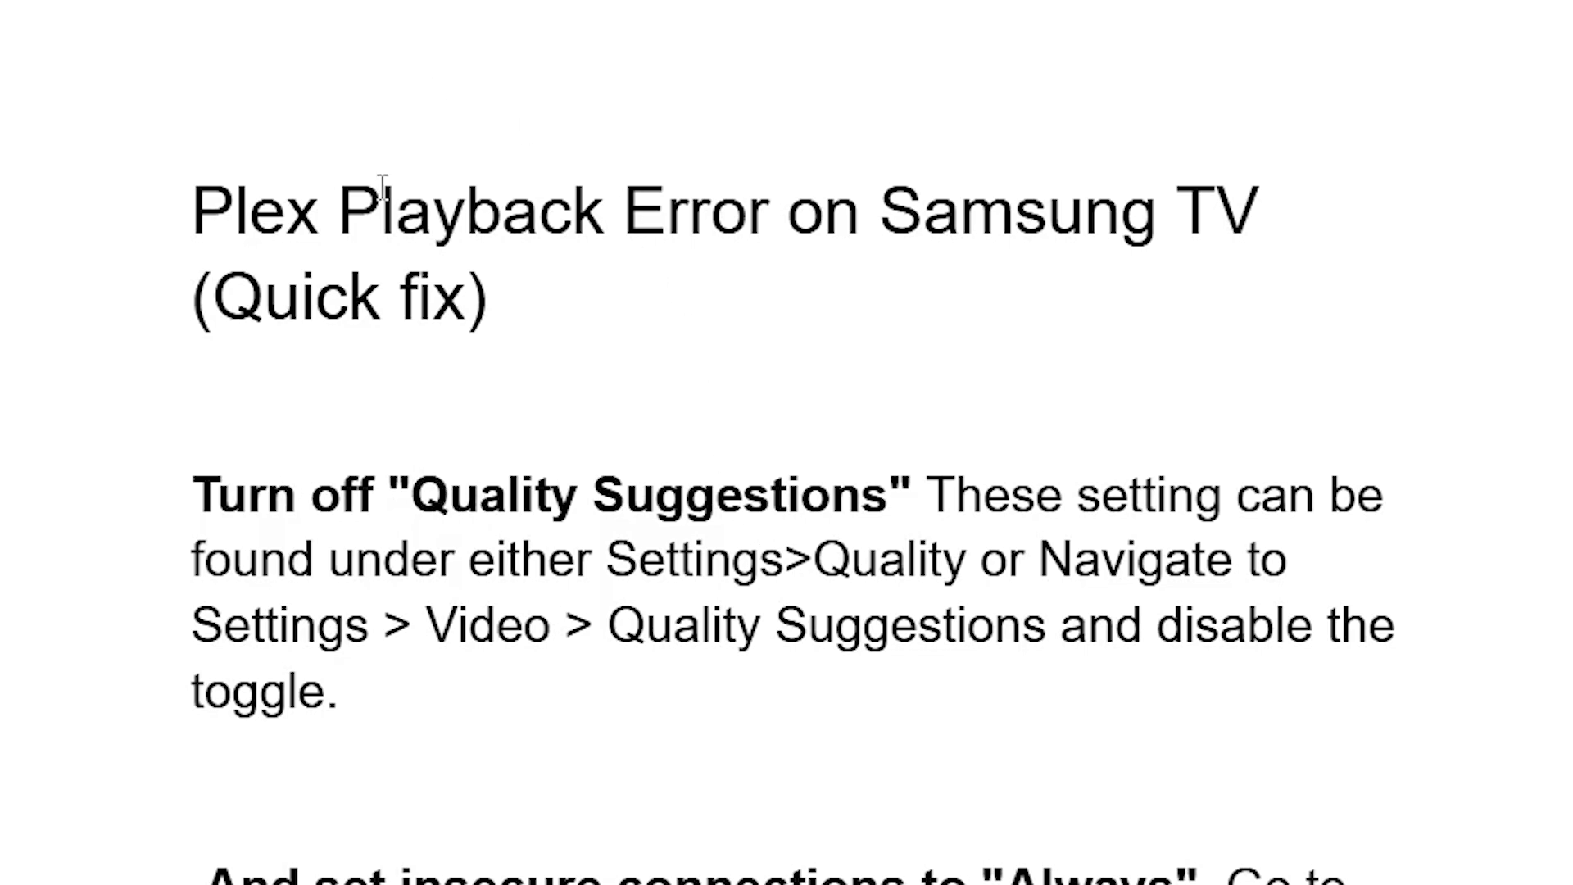
# Show Plex Web's Quality page (auto-adjust Beta off, 12 Mbps 1080p) and highlight 'latest Plex Media Server'
pyautogui.scroll(-2, 624, 427)
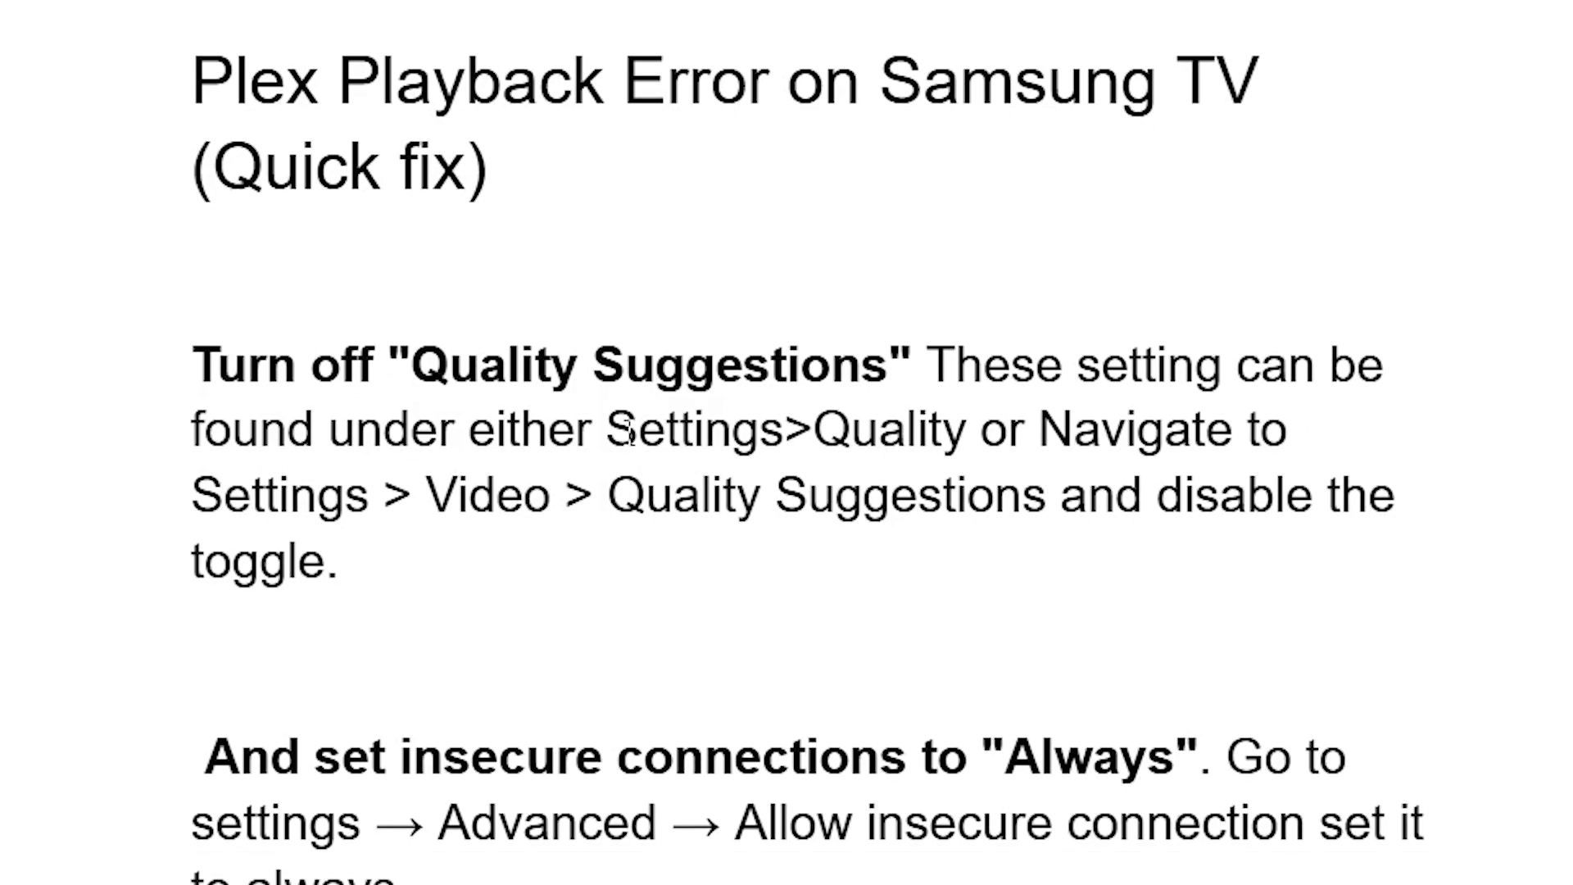
pyautogui.scroll(-1, 610, 467)
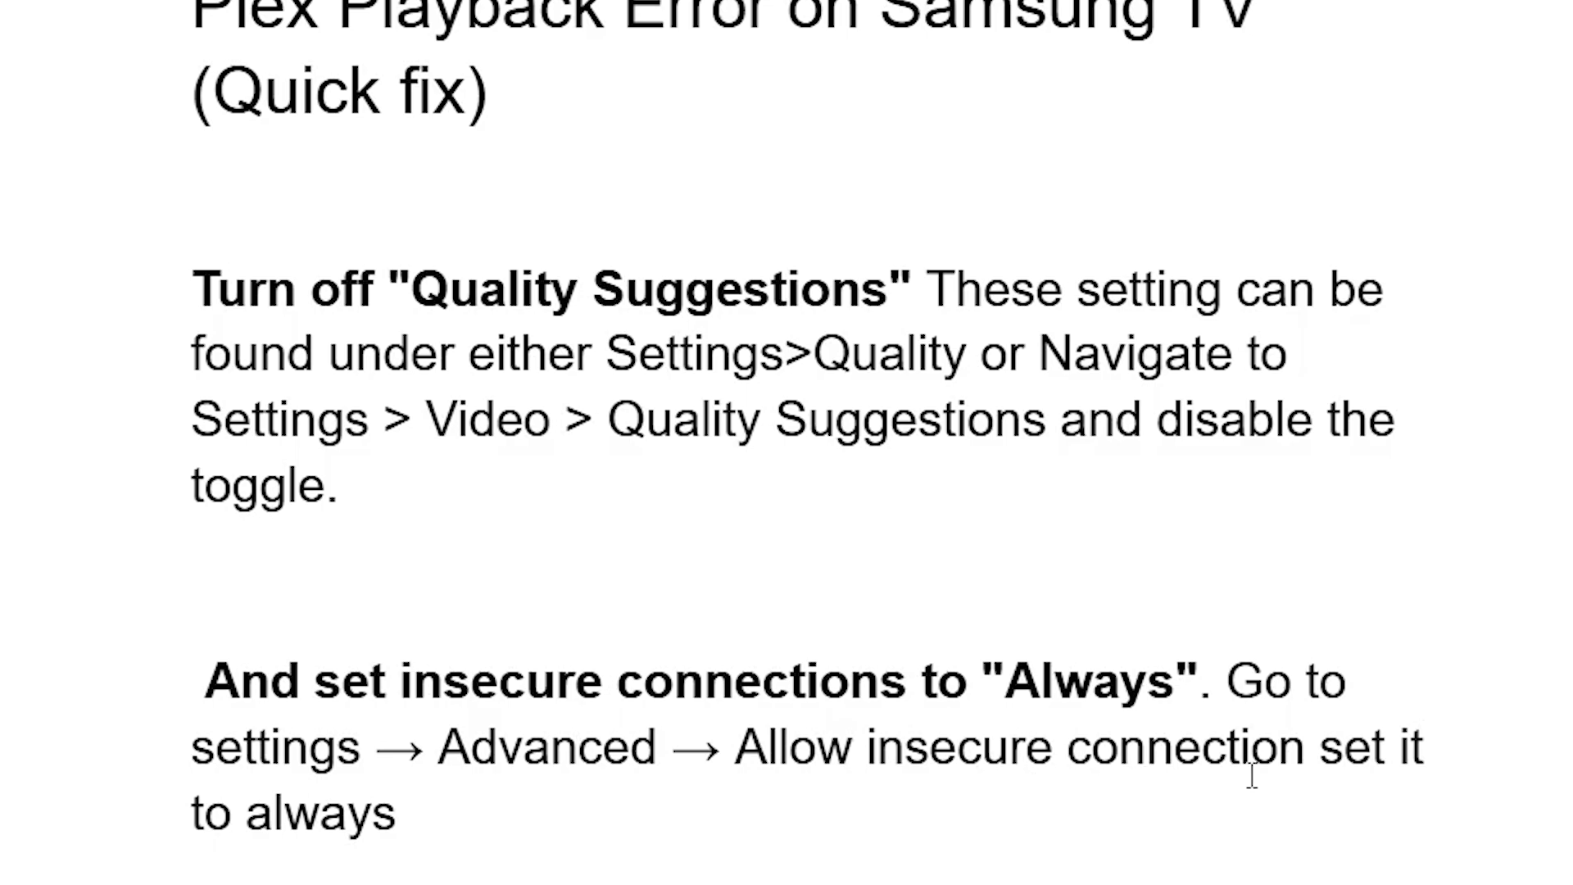
pyautogui.scroll(3, 585, 655)
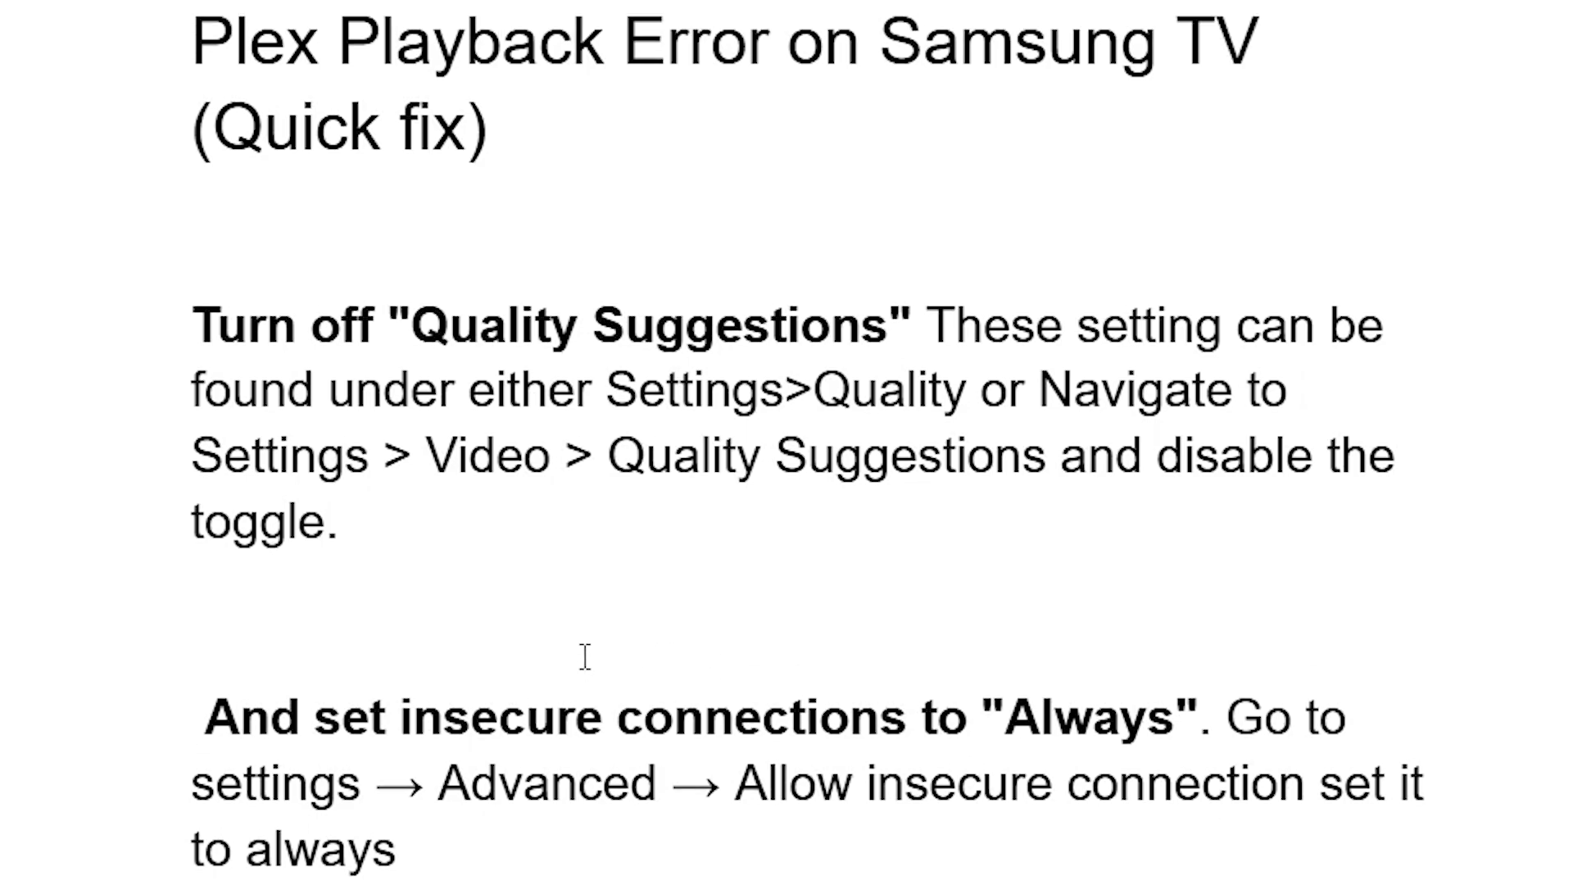
pyautogui.scroll(-8, 784, 633)
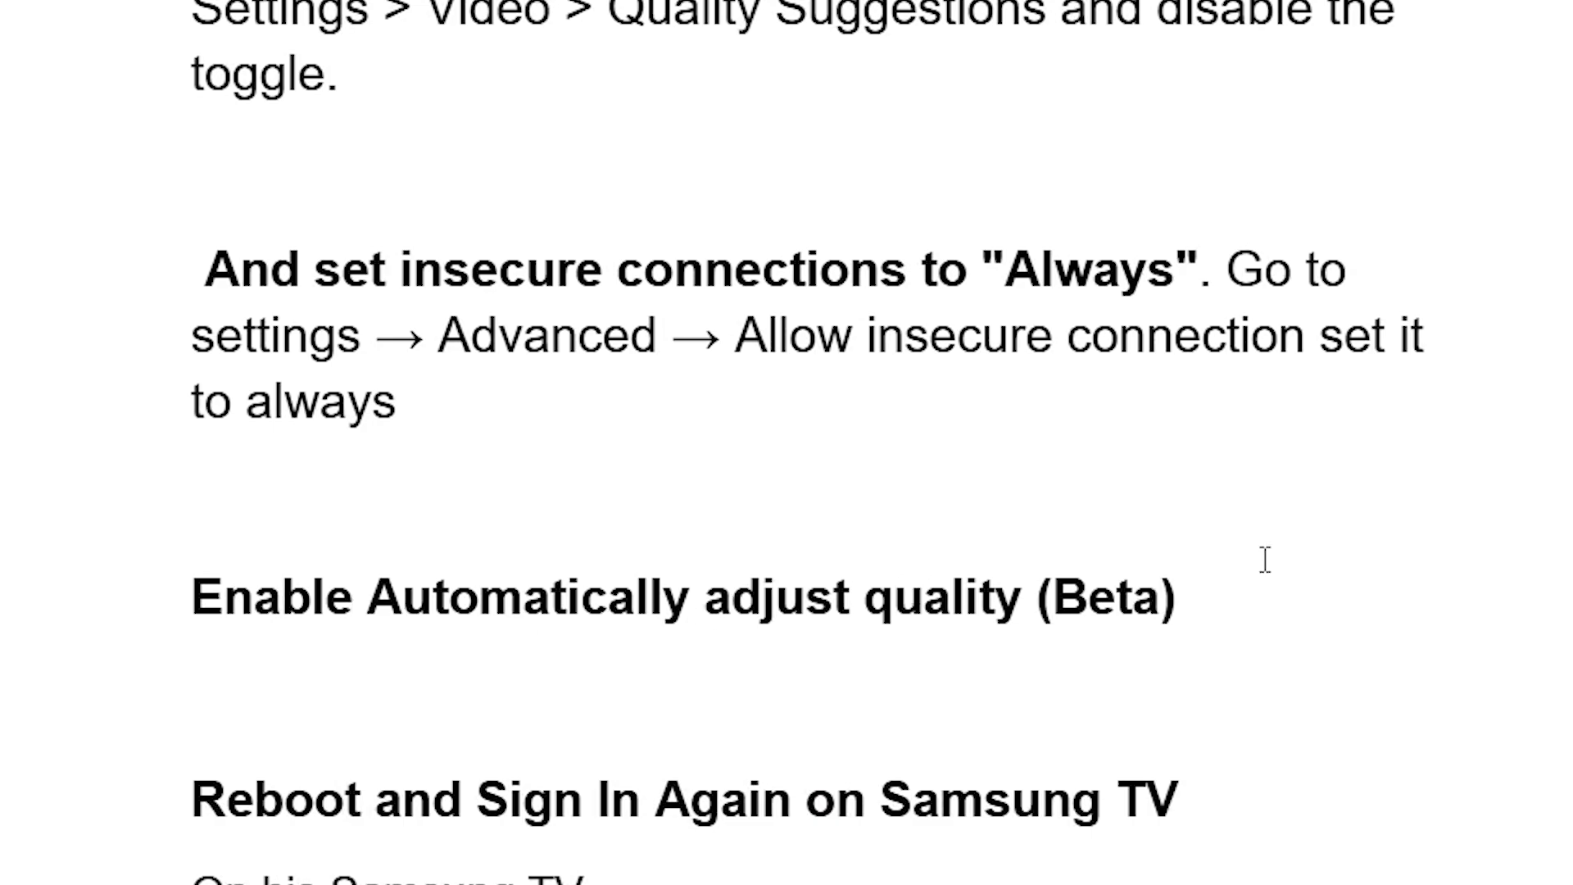
pyautogui.click(1249, 6)
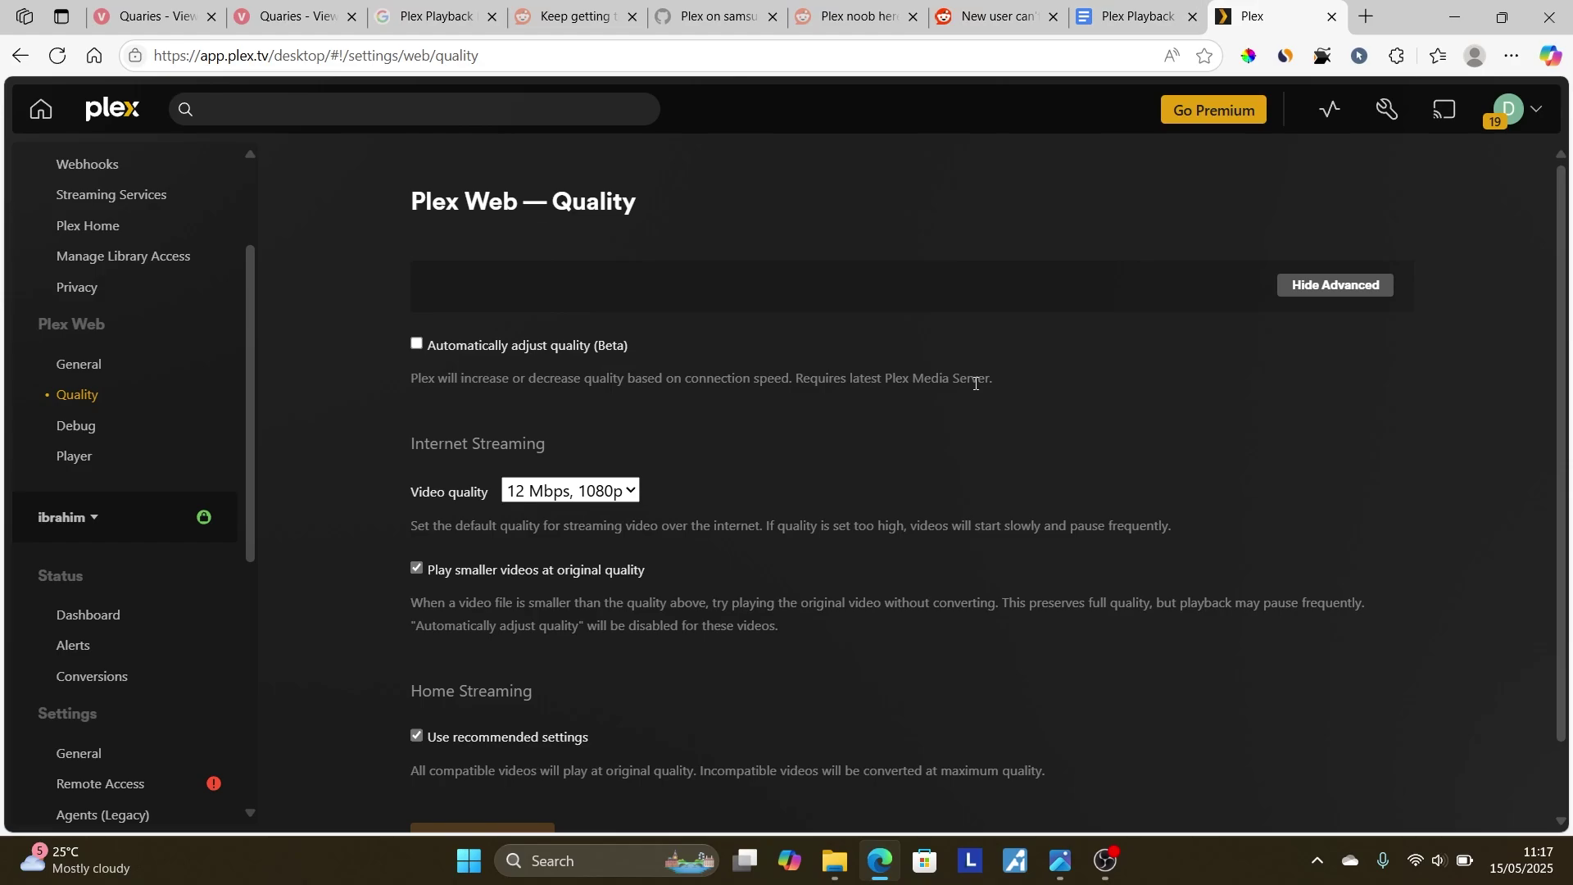
pyautogui.moveTo(993, 382); pyautogui.dragTo(847, 381)
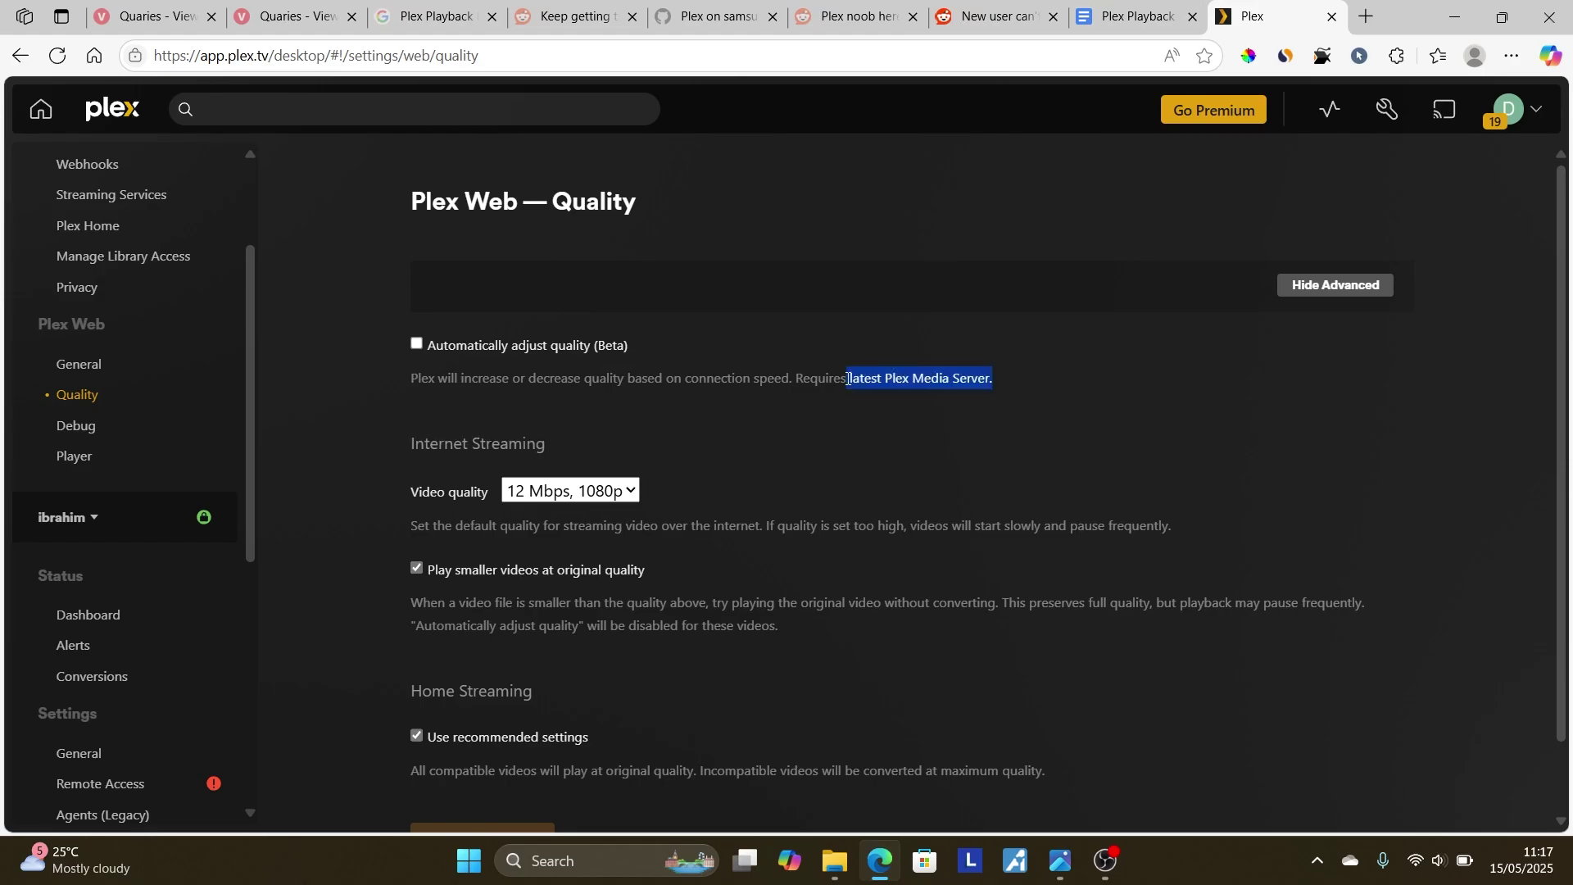
pyautogui.click(520, 374)
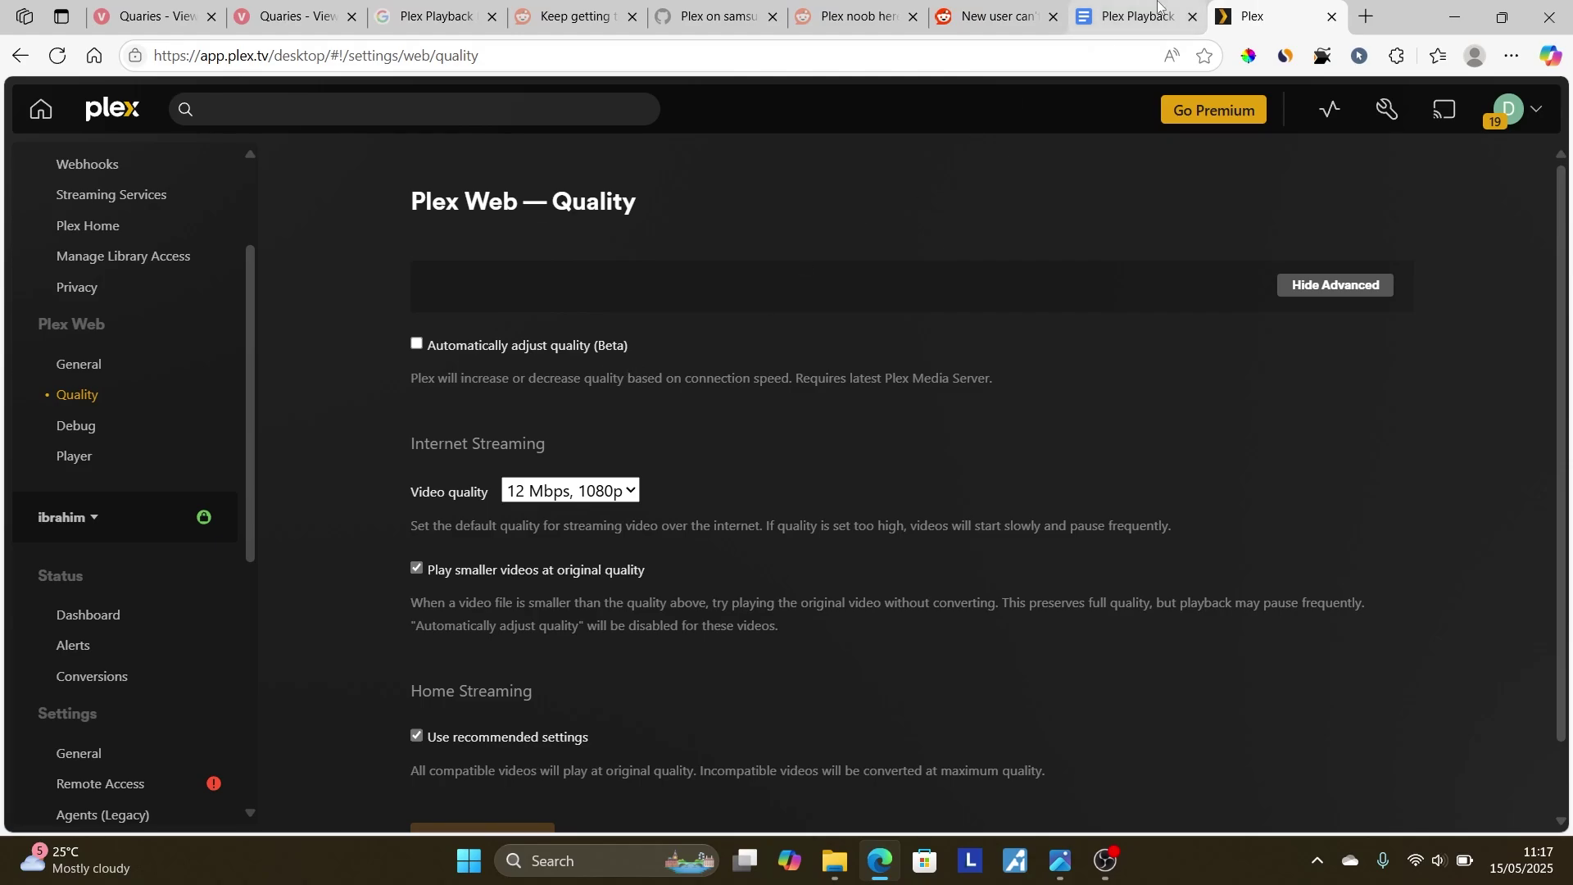
pyautogui.click(1135, 17)
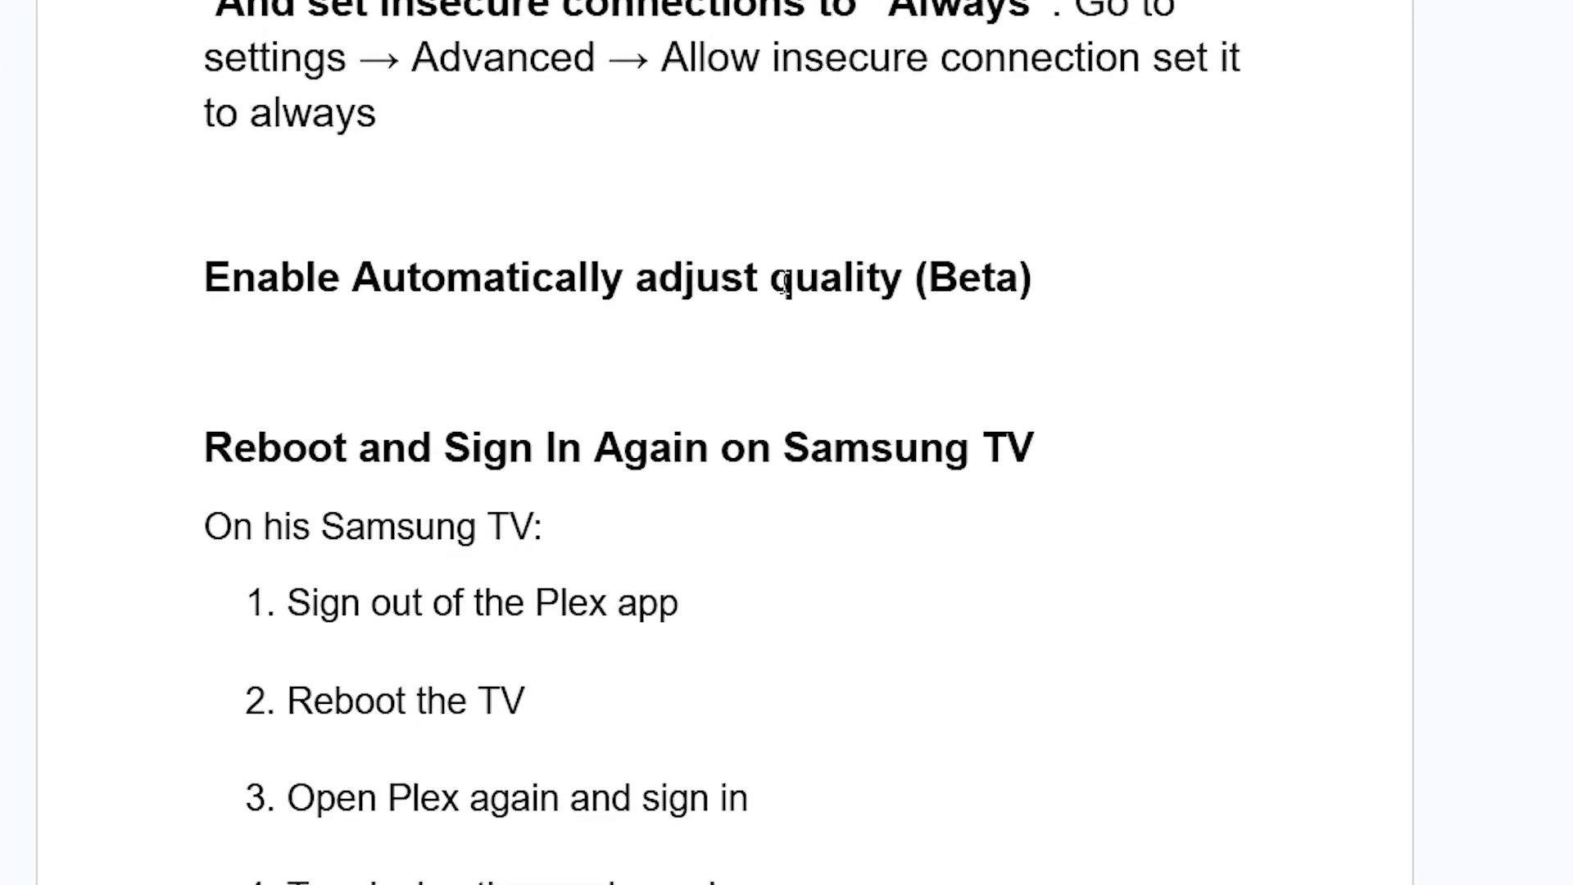
pyautogui.scroll(3, 784, 282)
pyautogui.scroll(-6, 784, 283)
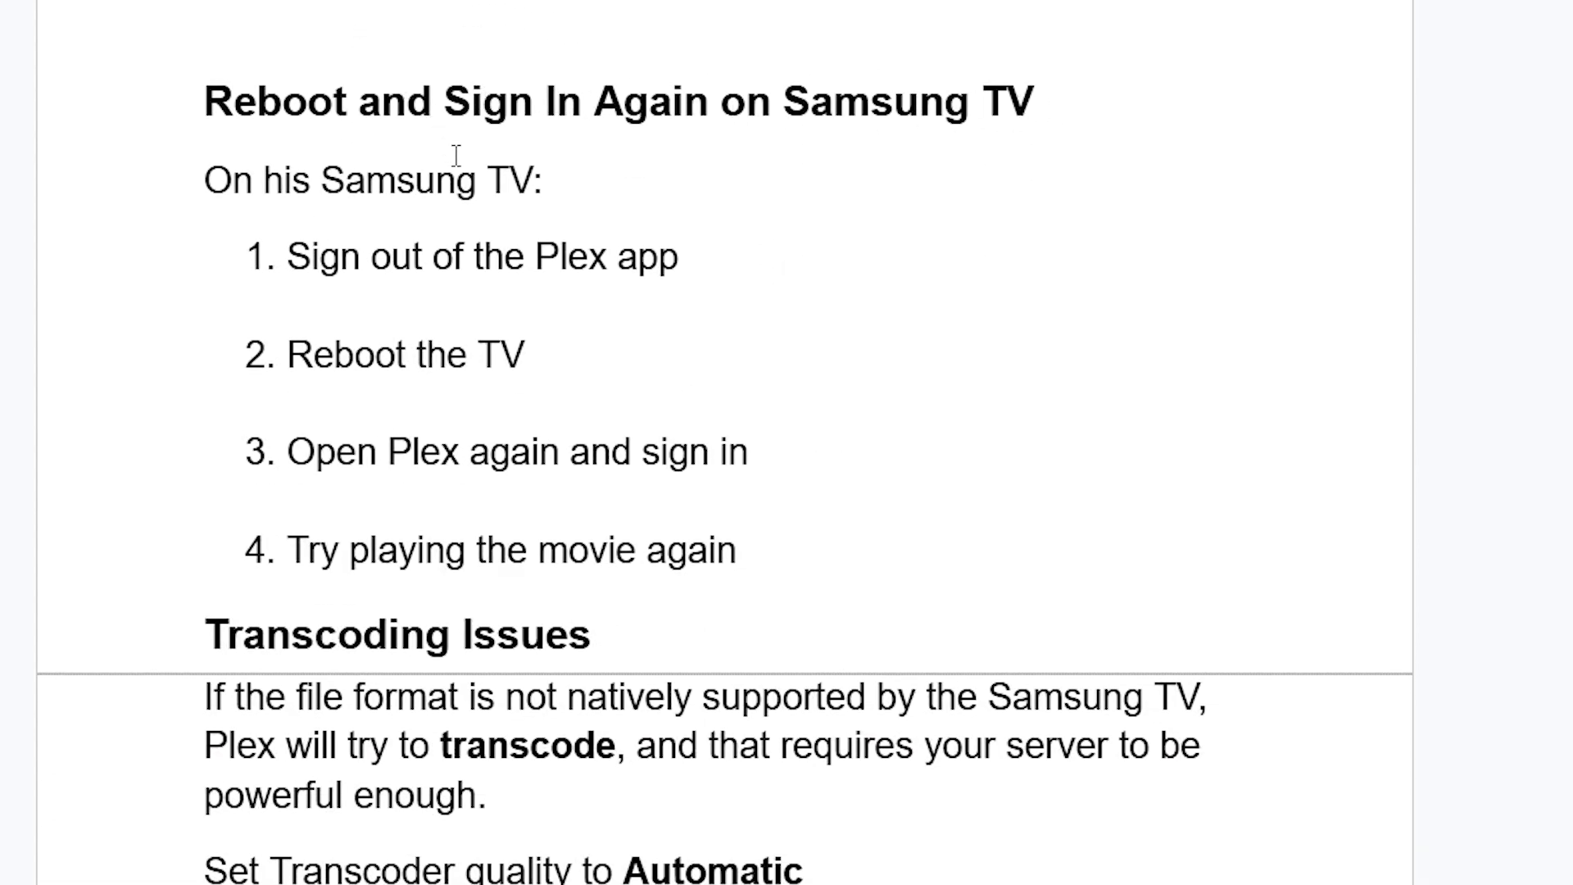
pyautogui.scroll(-2, 456, 155)
pyautogui.scroll(2, 445, 134)
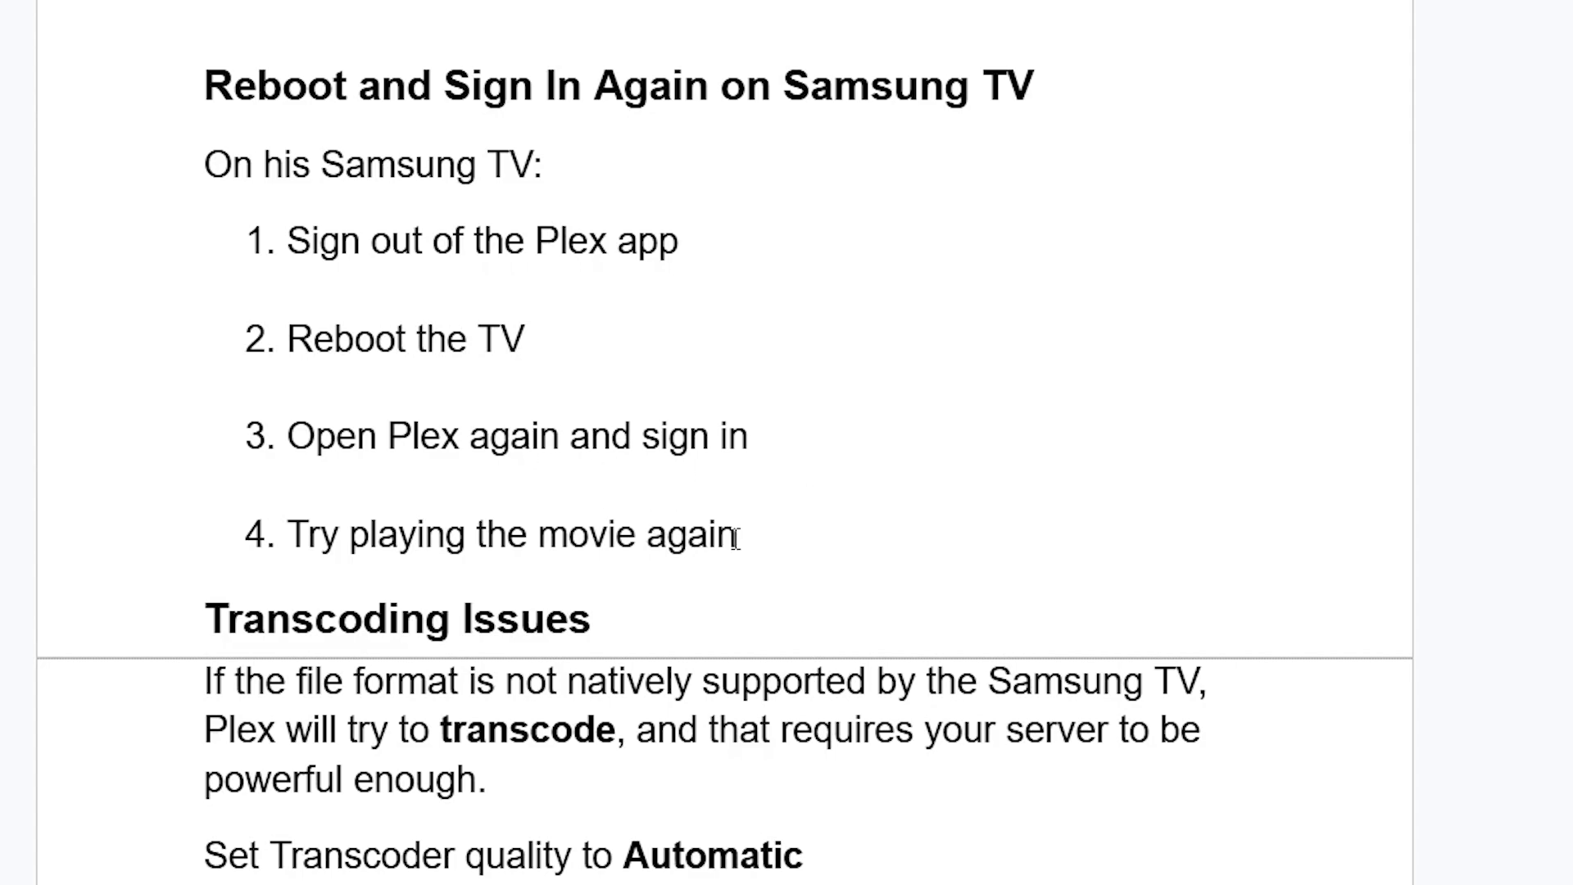
pyautogui.moveTo(736, 539); pyautogui.dragTo(426, 190)
pyautogui.click(413, 194)
pyautogui.scroll(2, 910, 163)
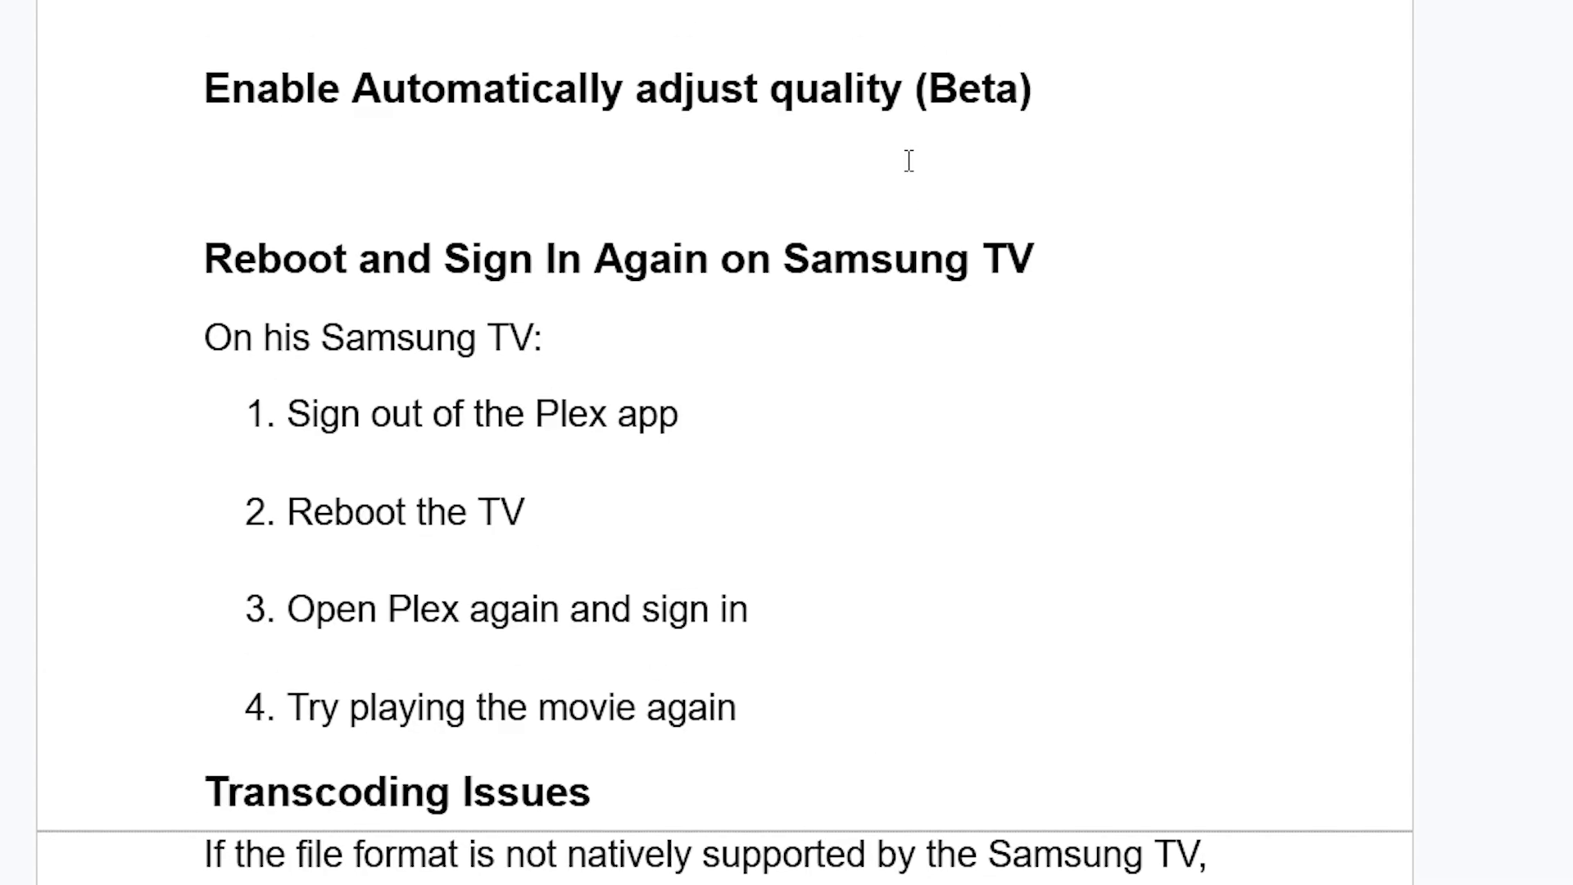
pyautogui.scroll(-8, 908, 156)
pyautogui.scroll(2, 640, 186)
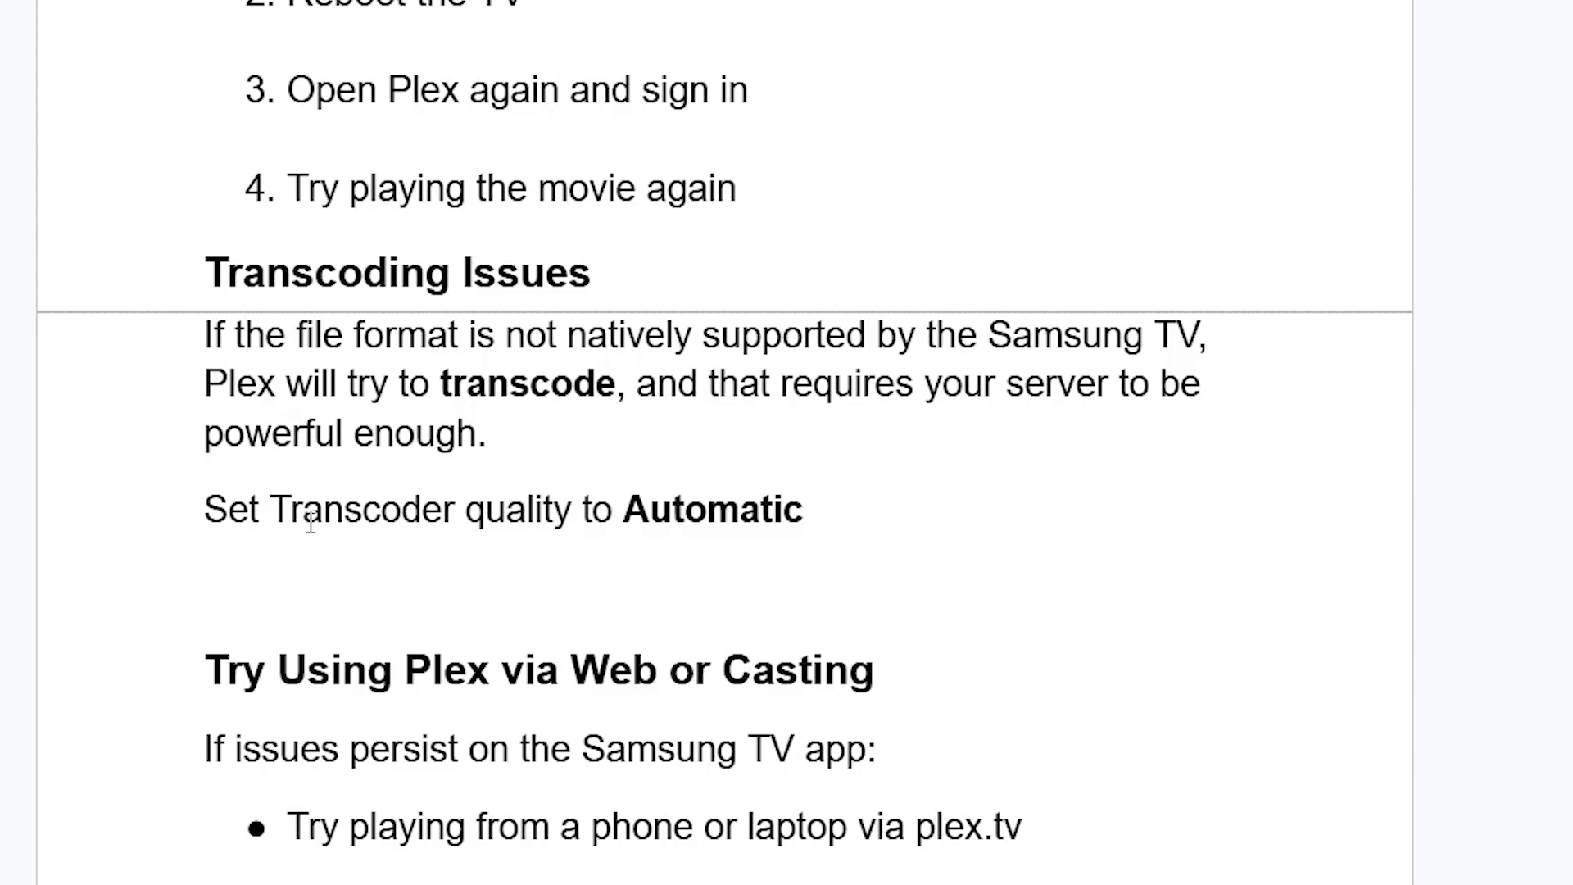
pyautogui.moveTo(893, 530); pyautogui.dragTo(648, 496)
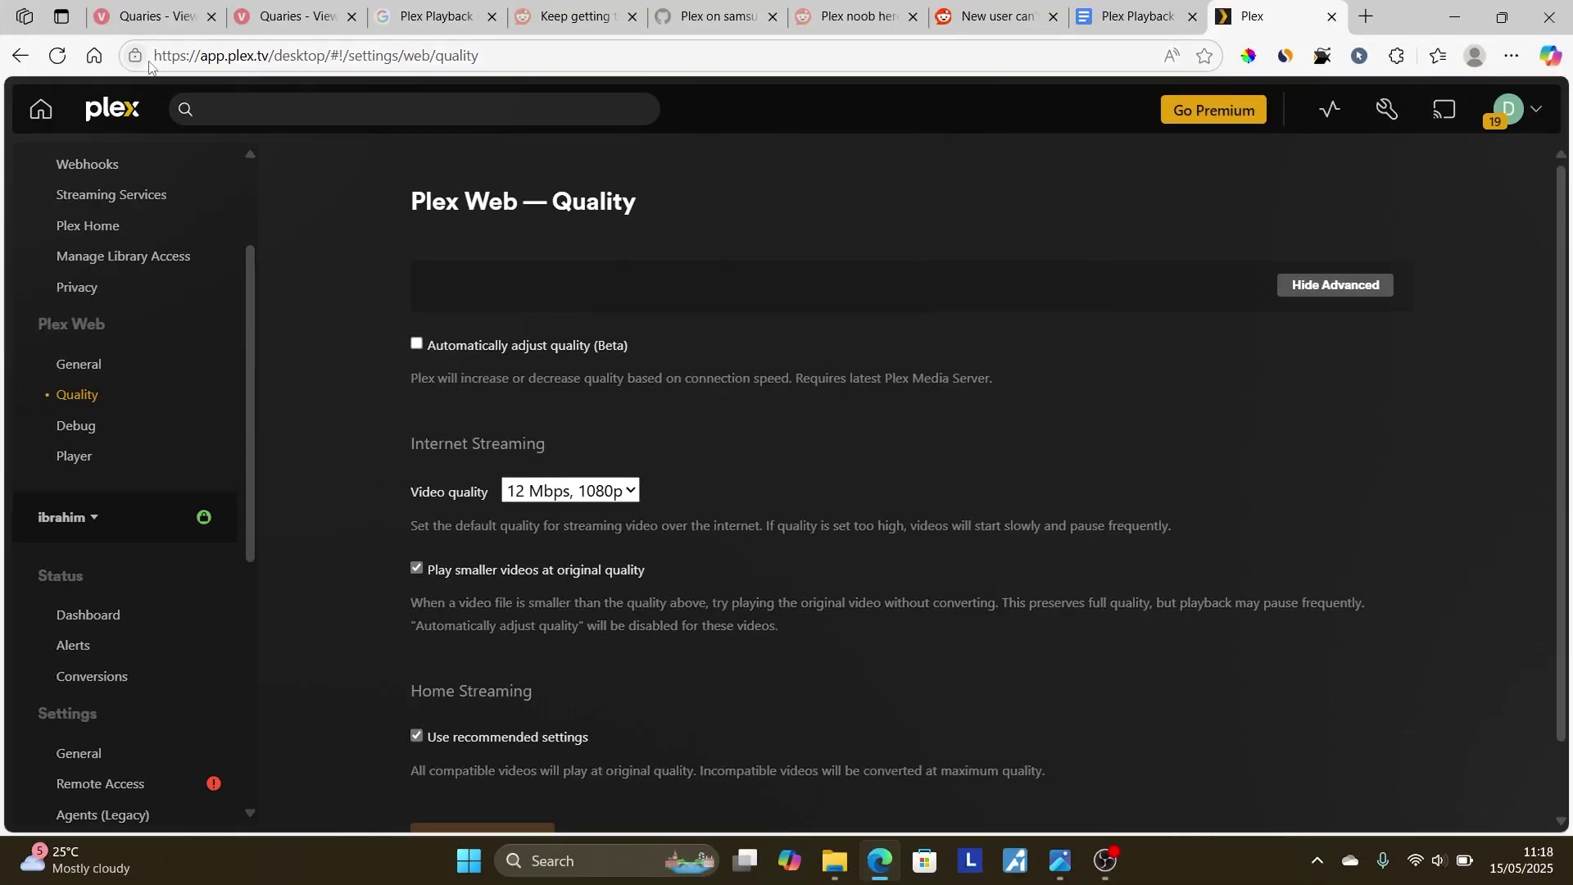
# Confirm the server's Transcoder quality is Automatic, then return to the guide's Transcoding Issues section
pyautogui.scroll(-3, 234, 344)
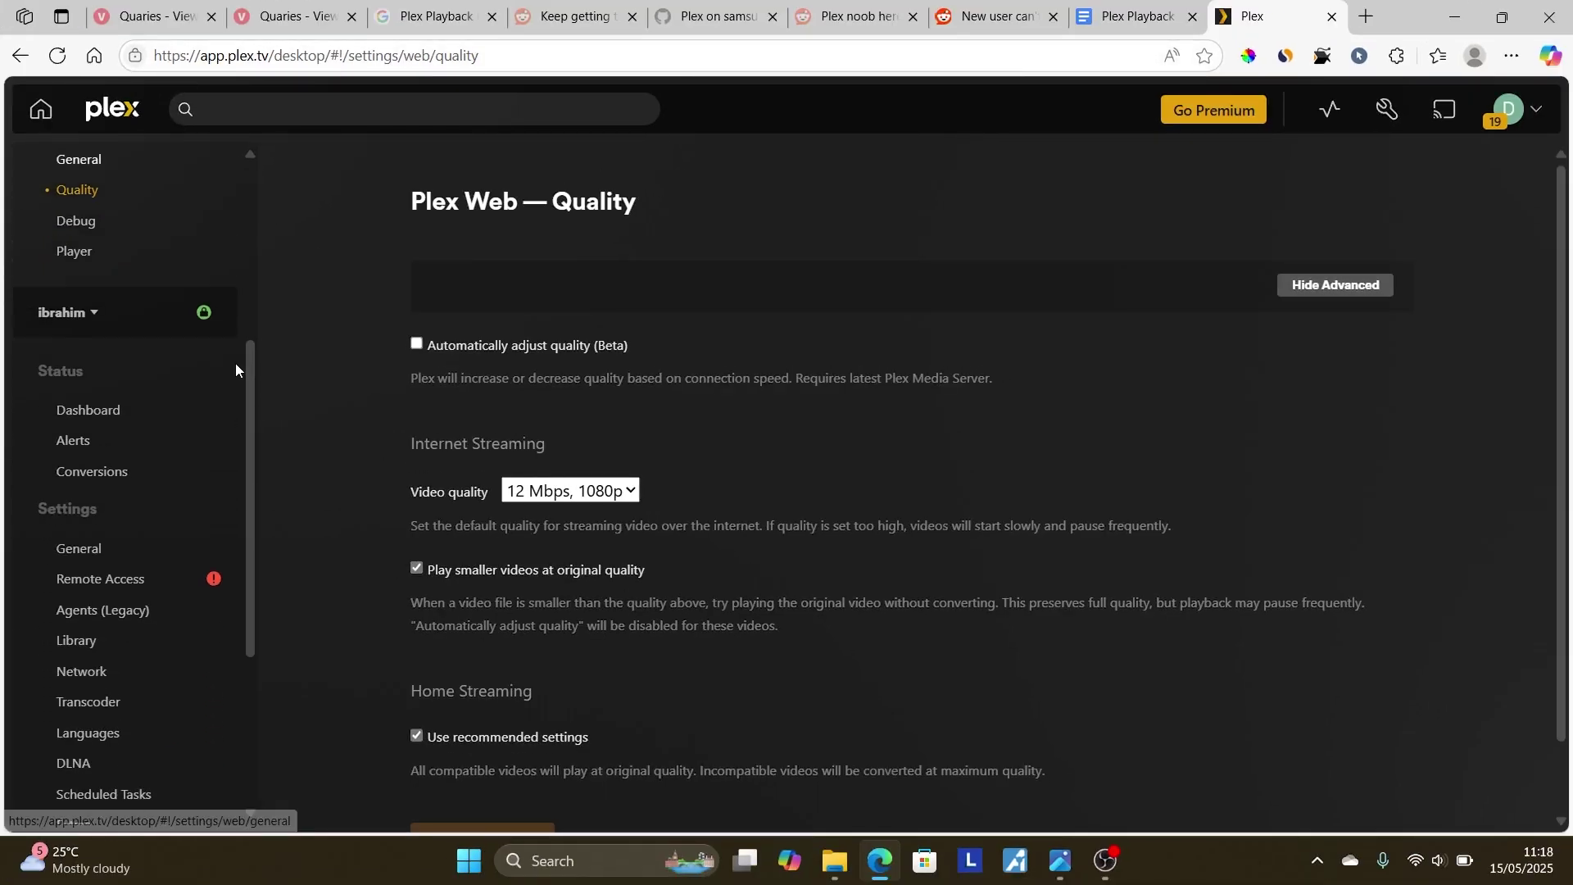
pyautogui.scroll(-1, 243, 422)
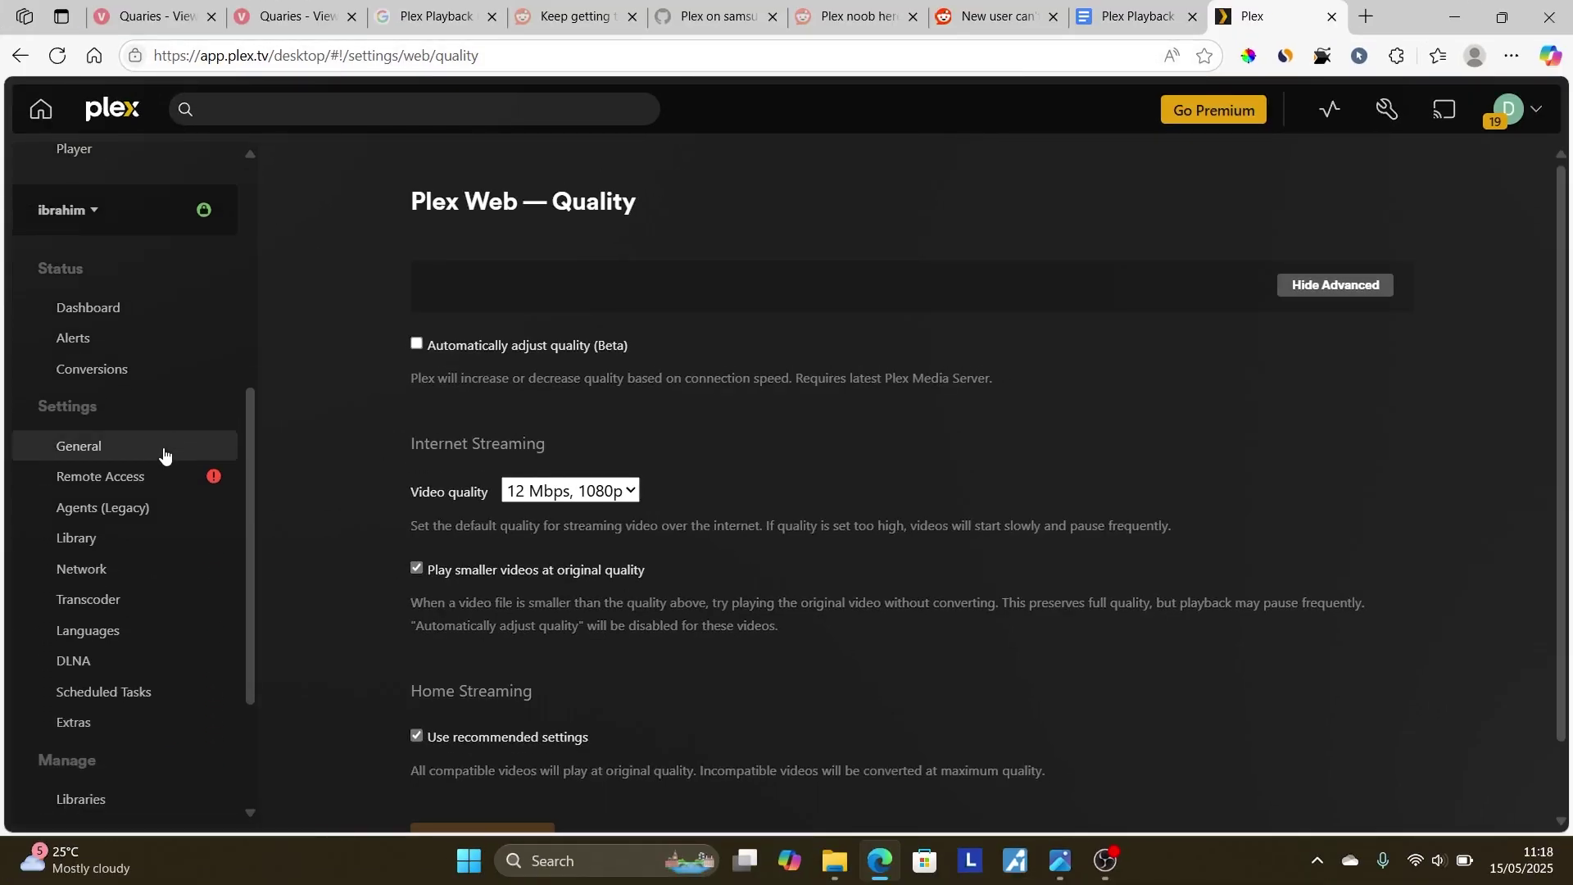
pyautogui.click(122, 606)
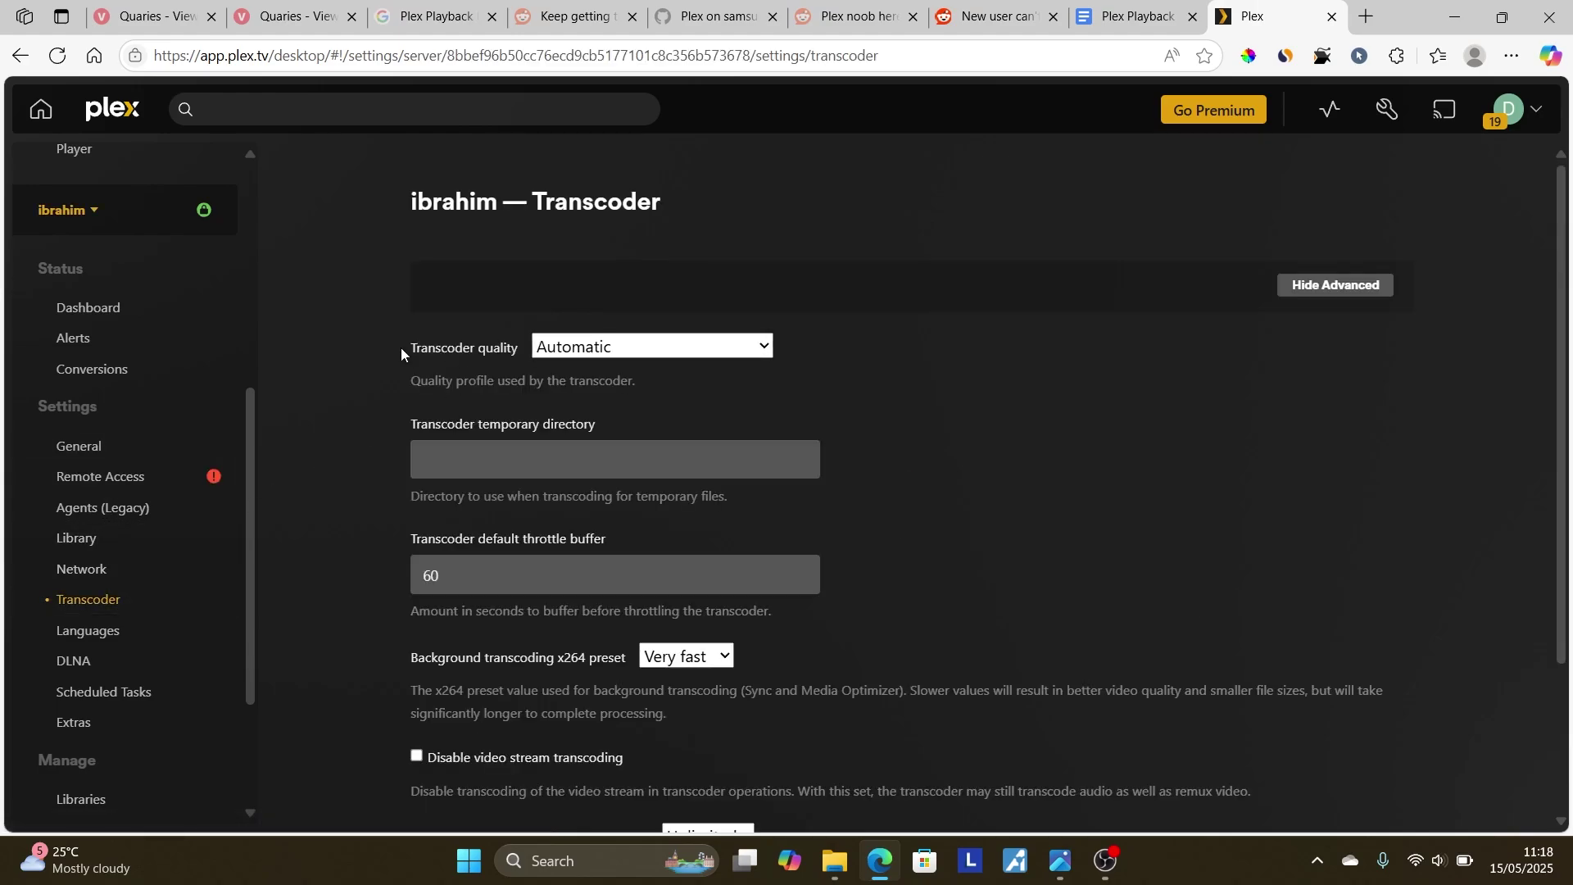
pyautogui.click(600, 350)
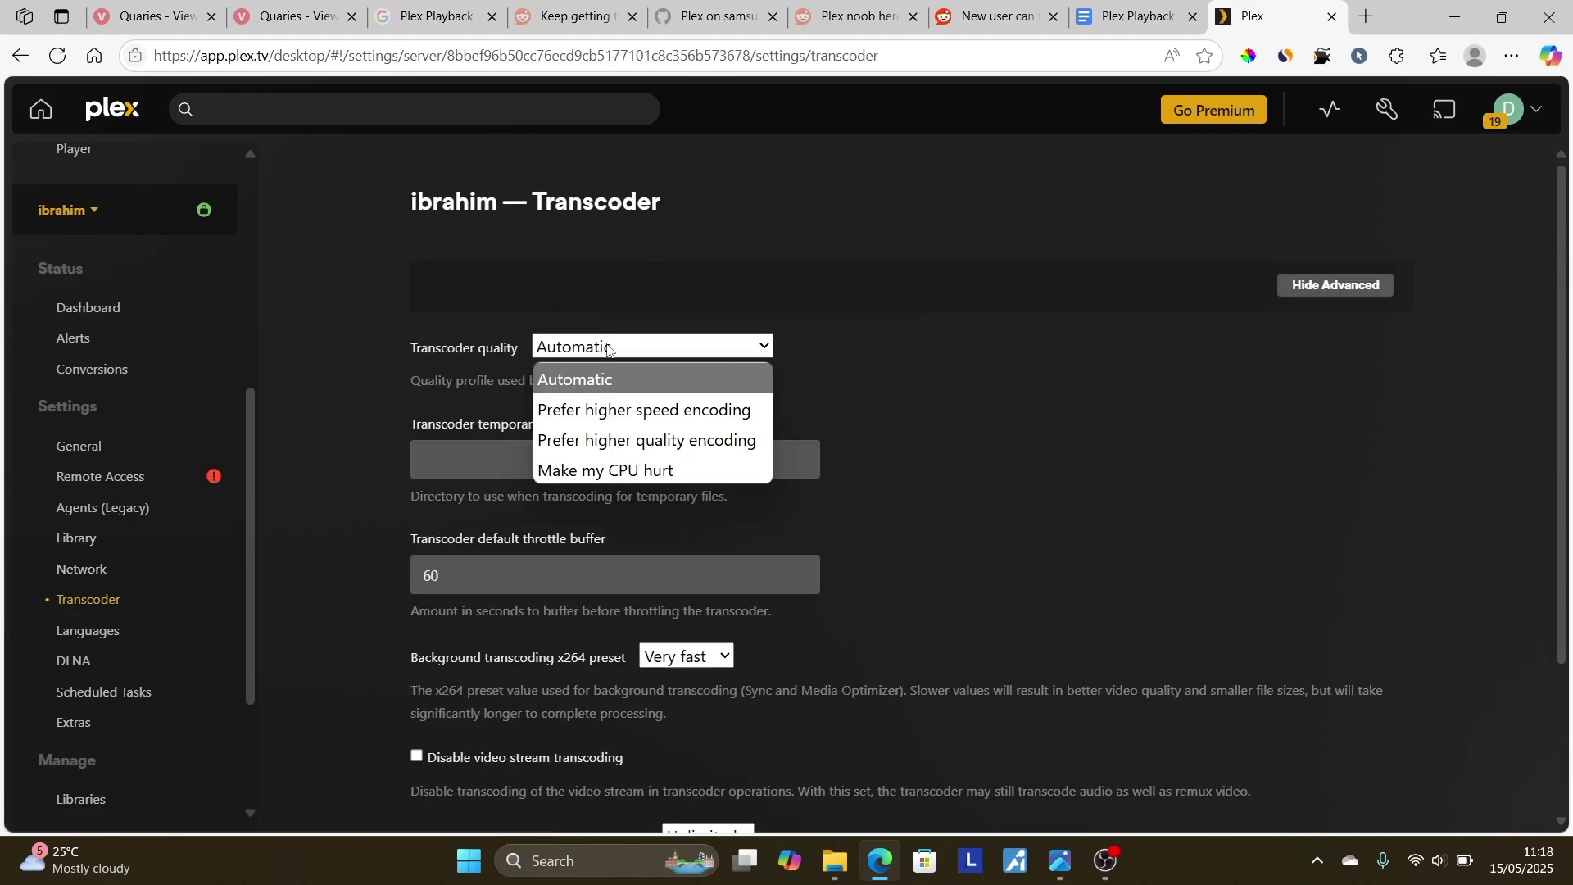
pyautogui.click(615, 385)
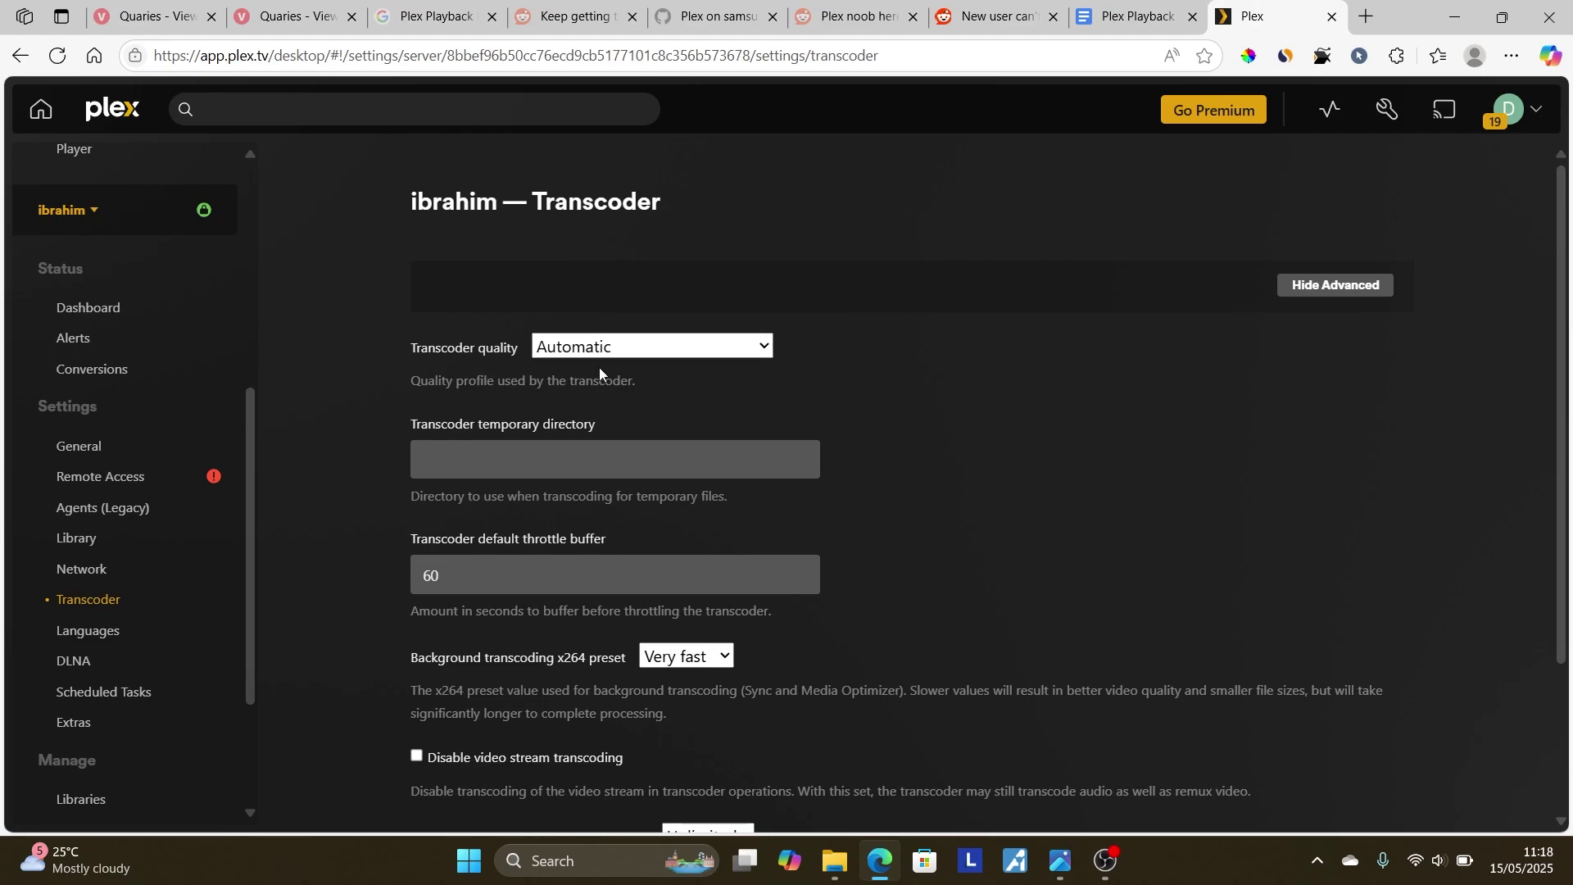
pyautogui.click(1137, 16)
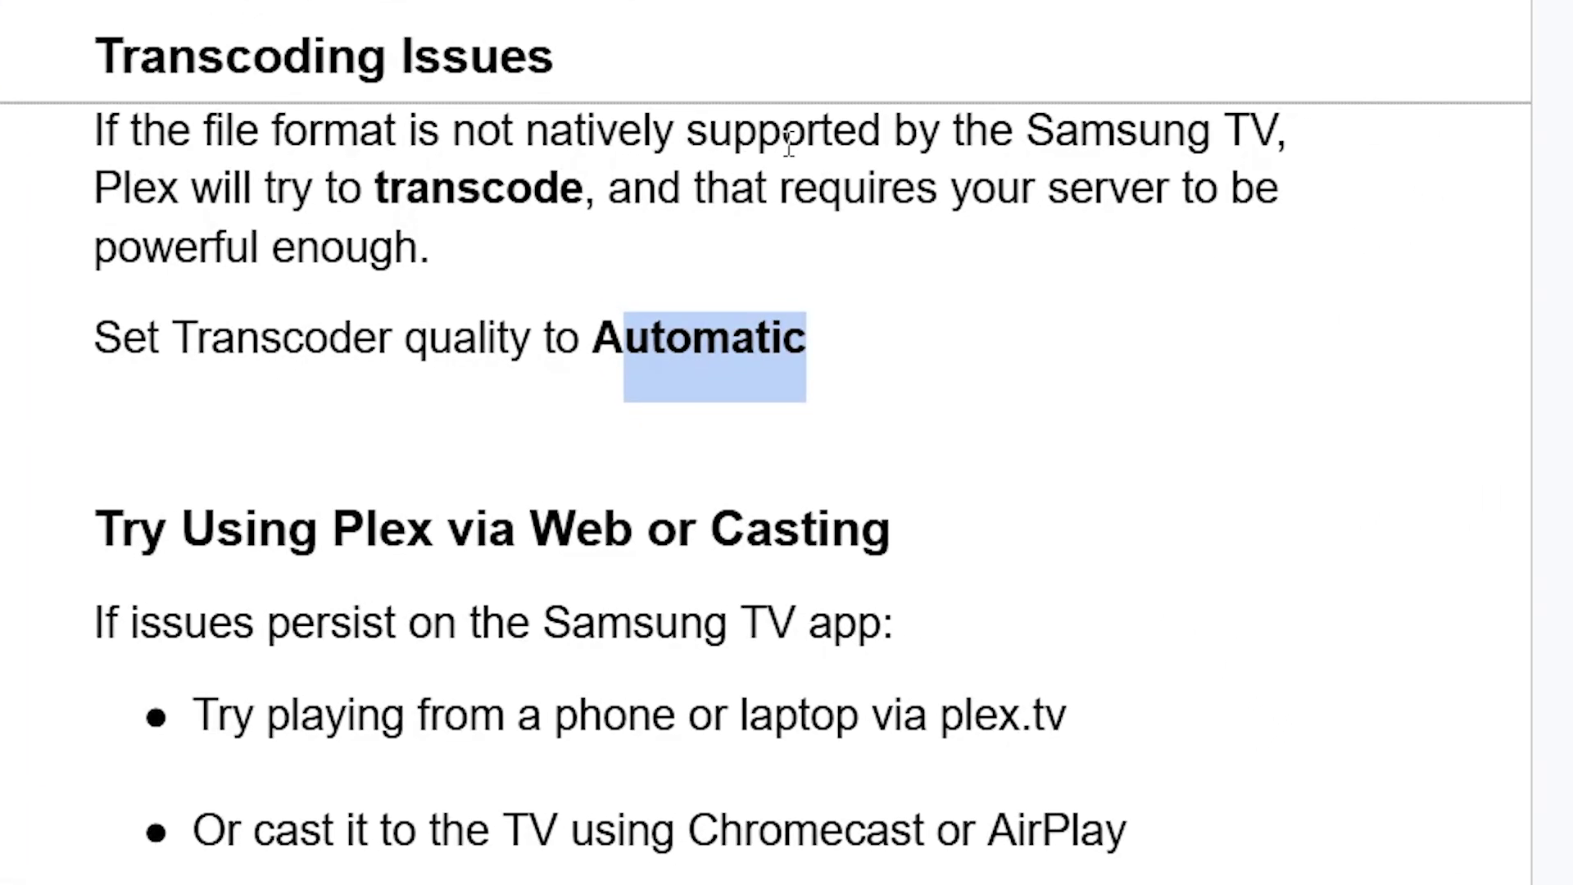
pyautogui.scroll(4, 788, 141)
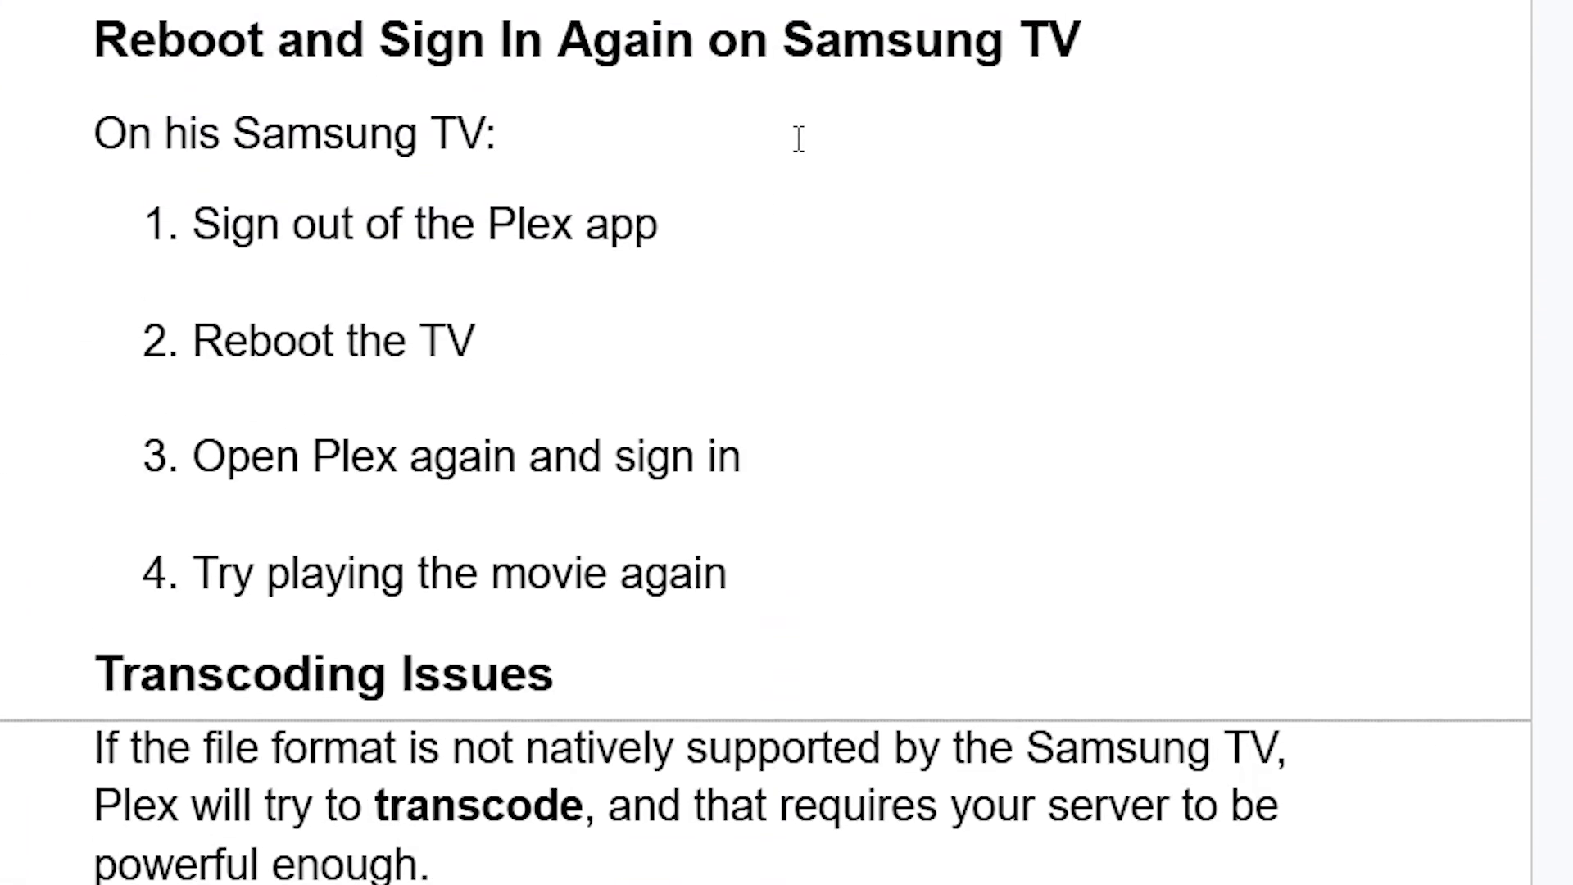
pyautogui.scroll(-5, 799, 137)
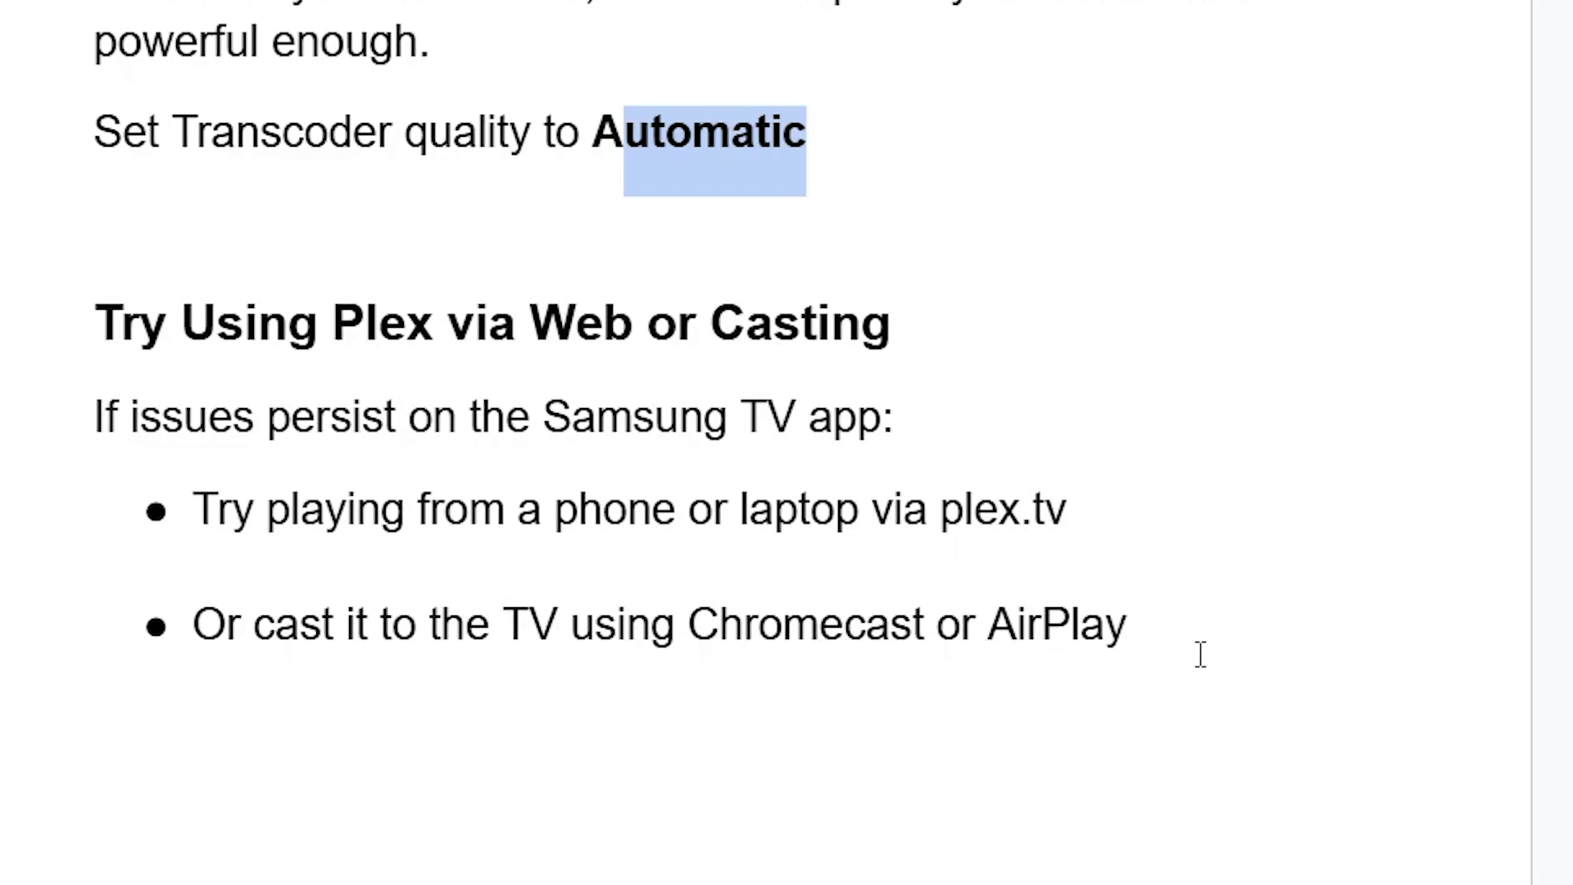
pyautogui.moveTo(1201, 653); pyautogui.dragTo(162, 274)
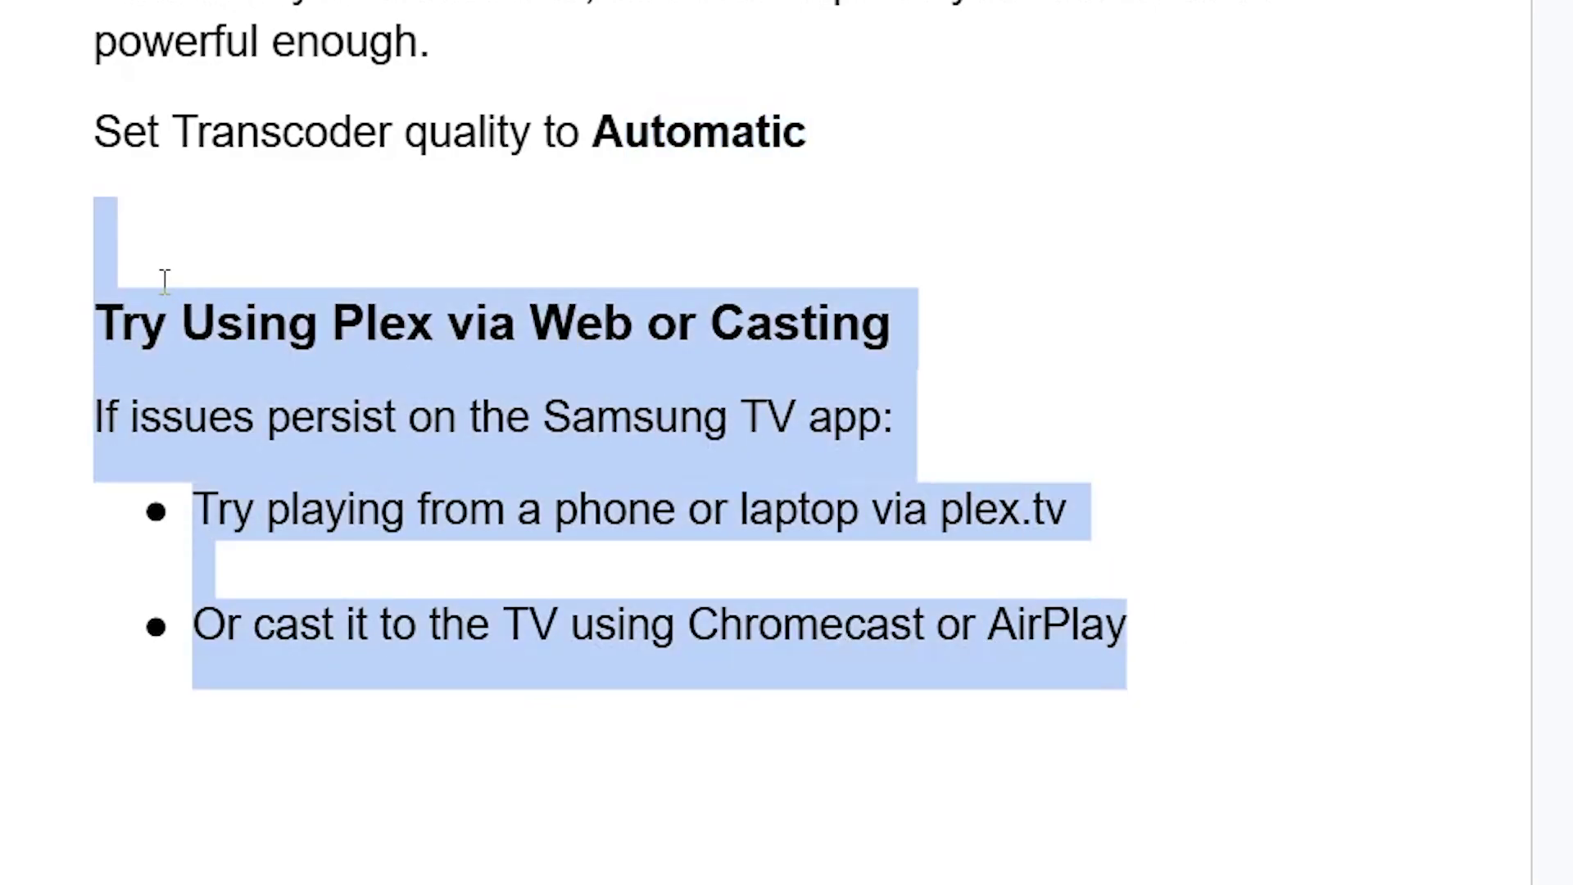
pyautogui.click(193, 309)
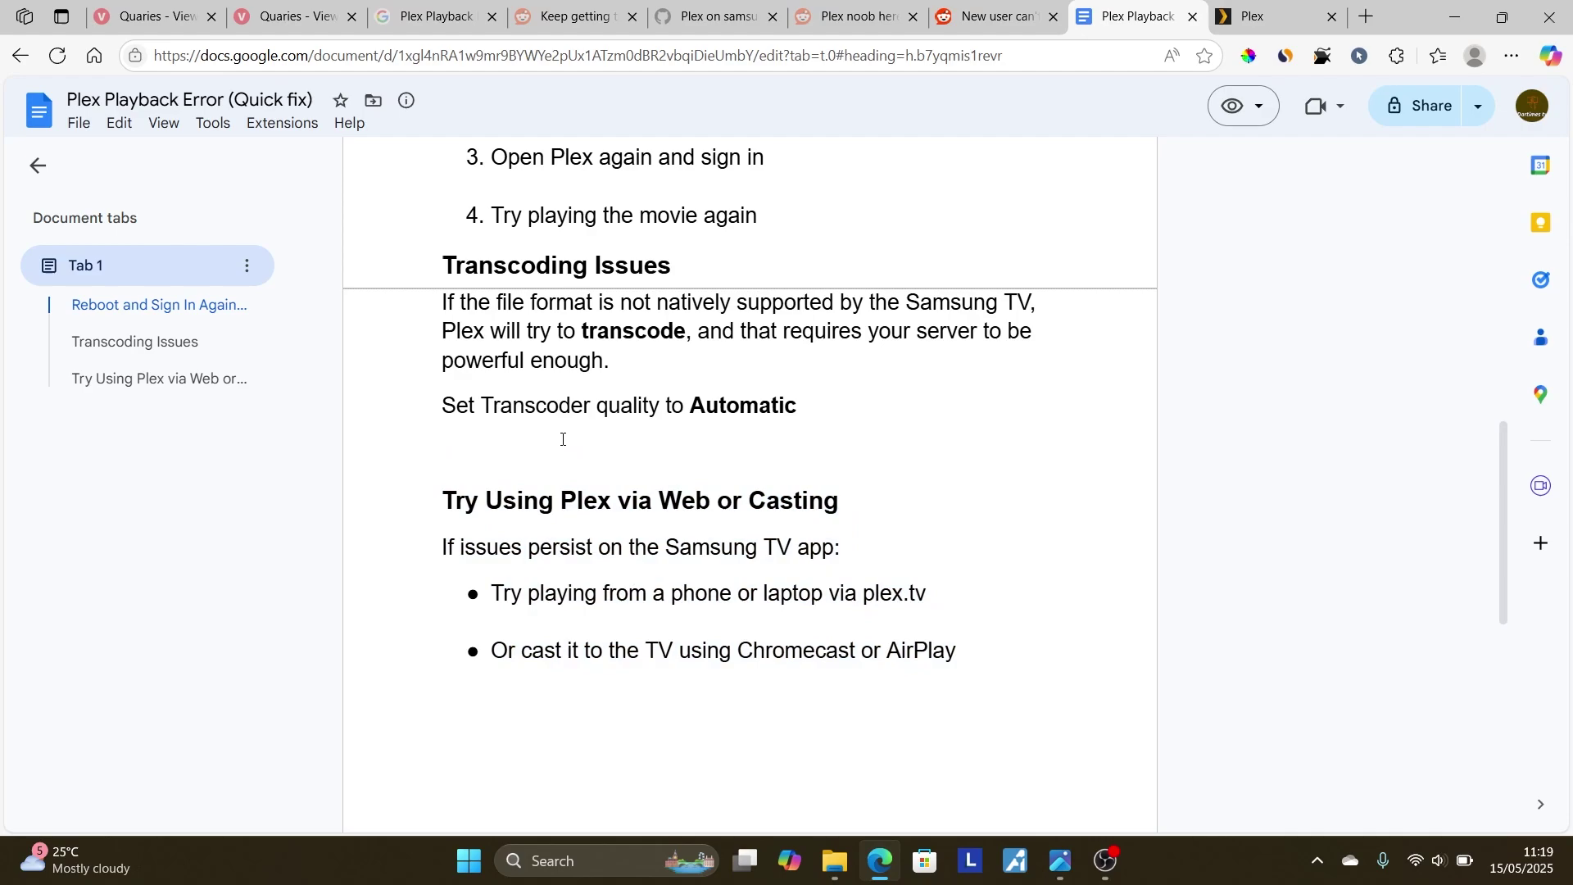
pyautogui.scroll(4, 562, 439)
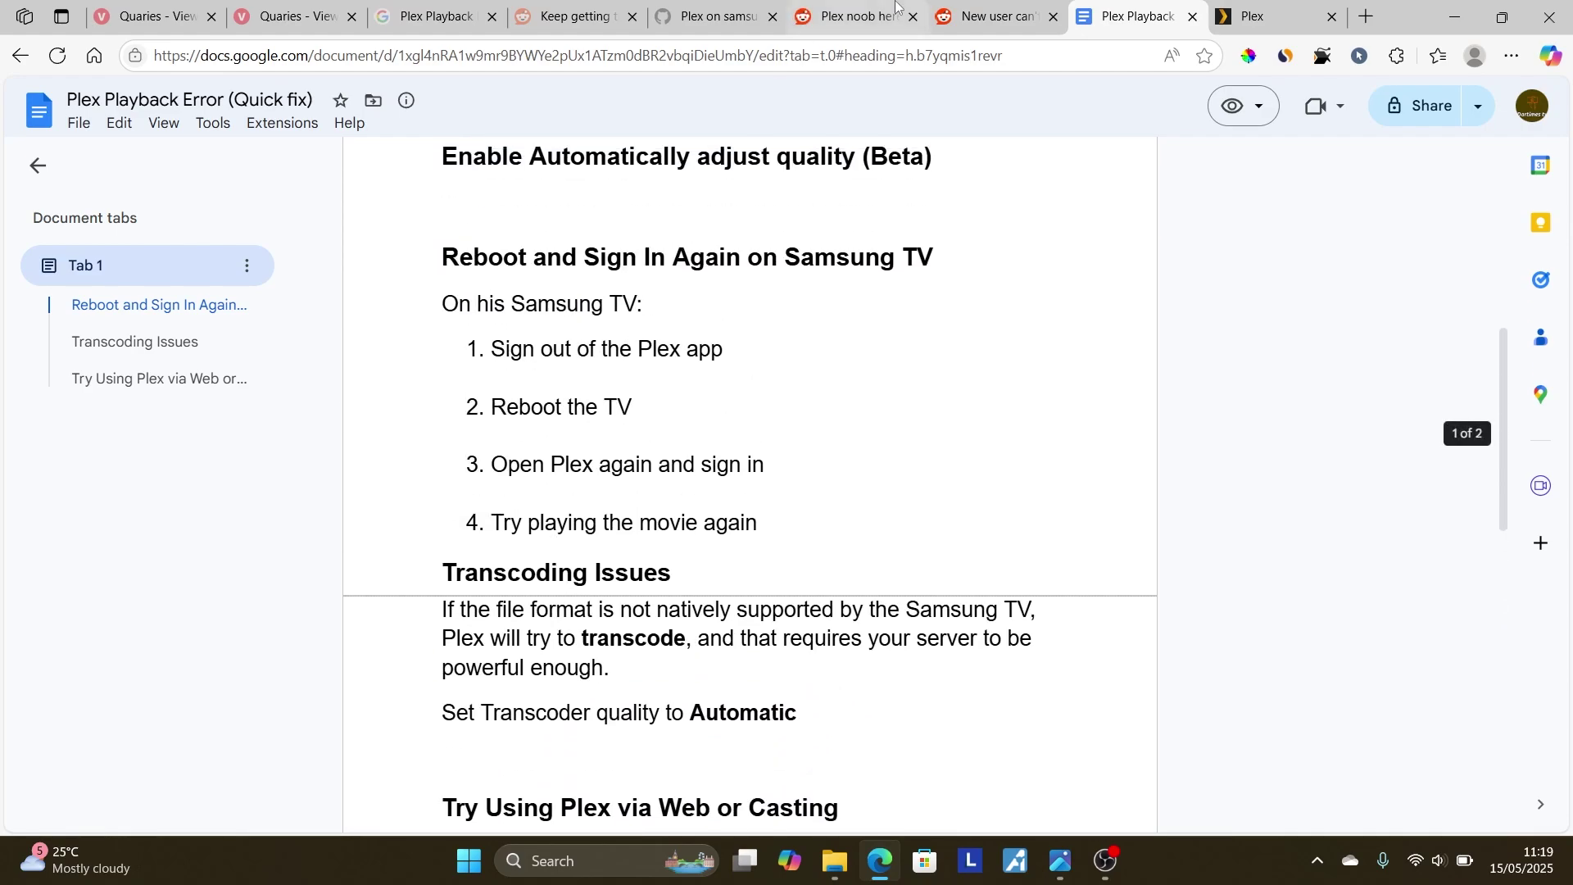
pyautogui.click(1060, 860)
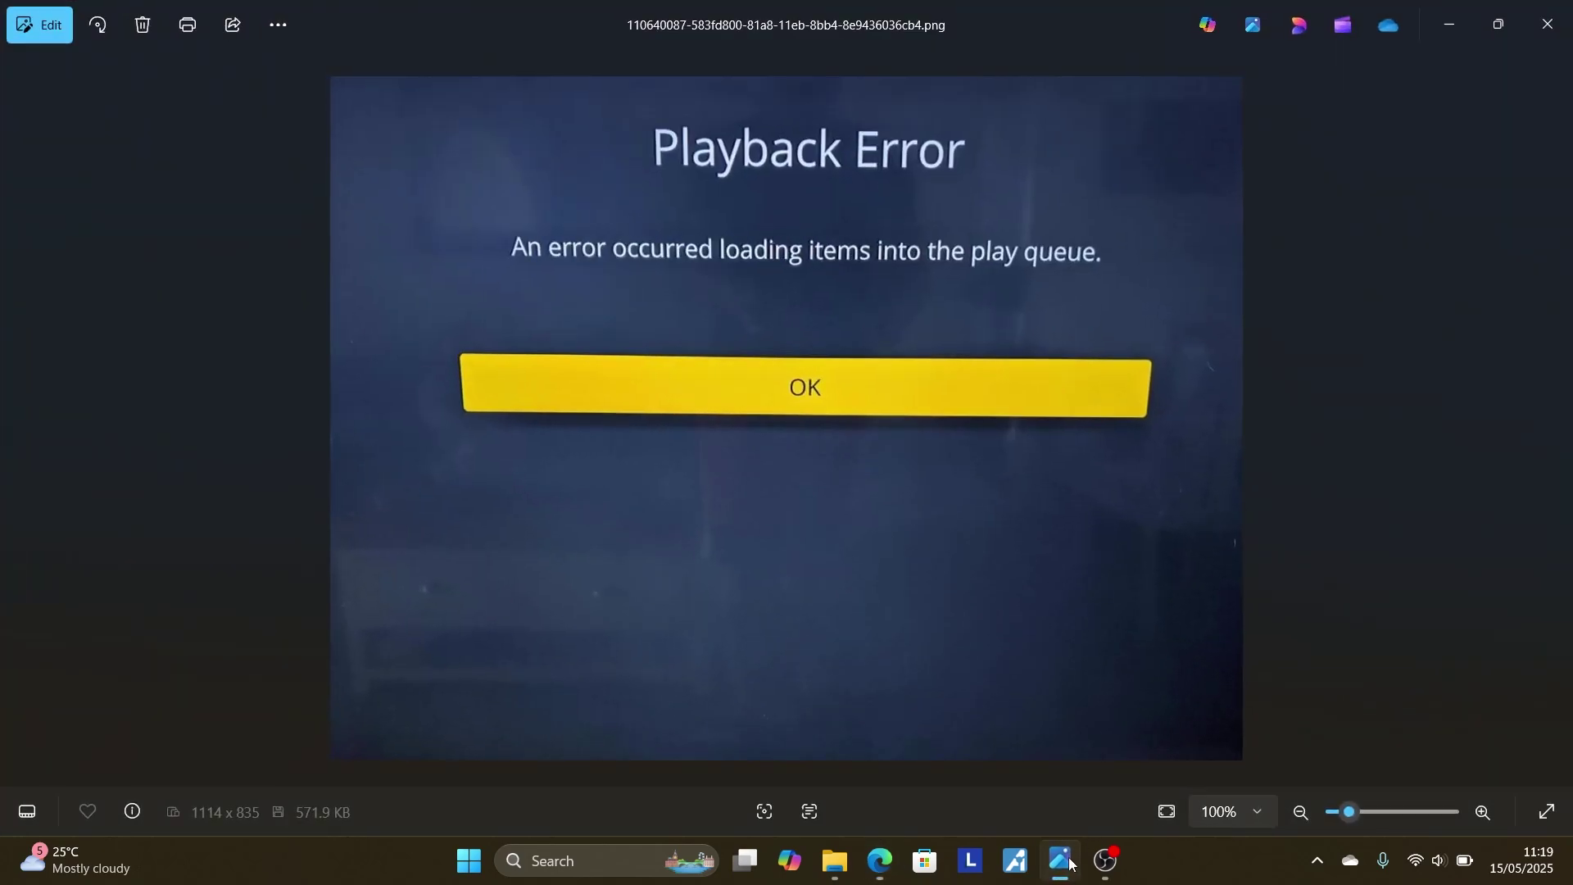
pyautogui.click(1448, 34)
pyautogui.scroll(7, 765, 393)
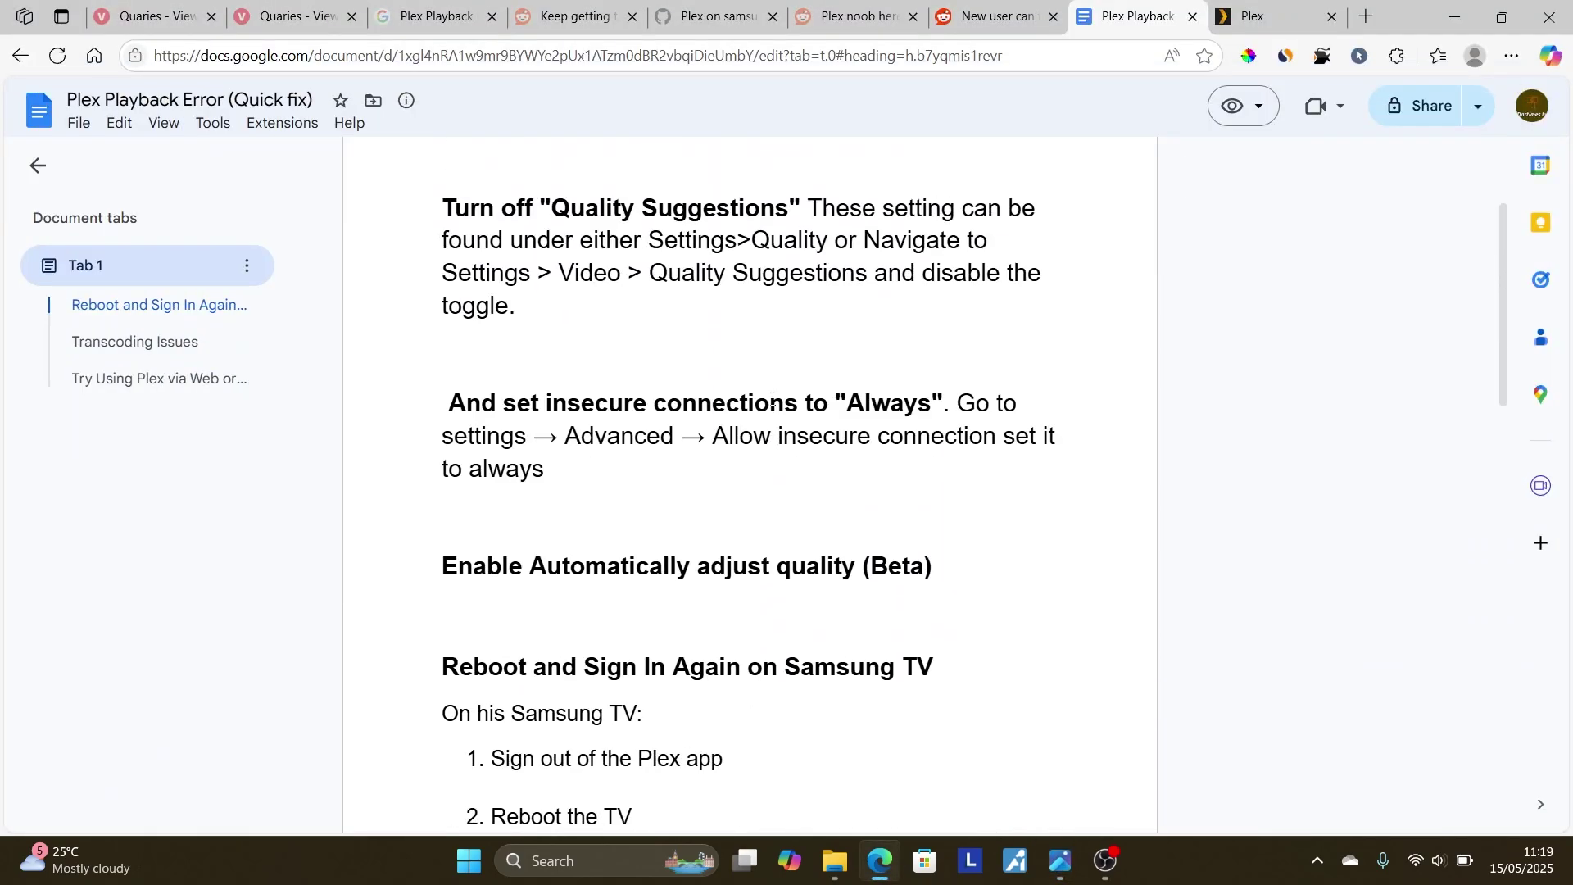